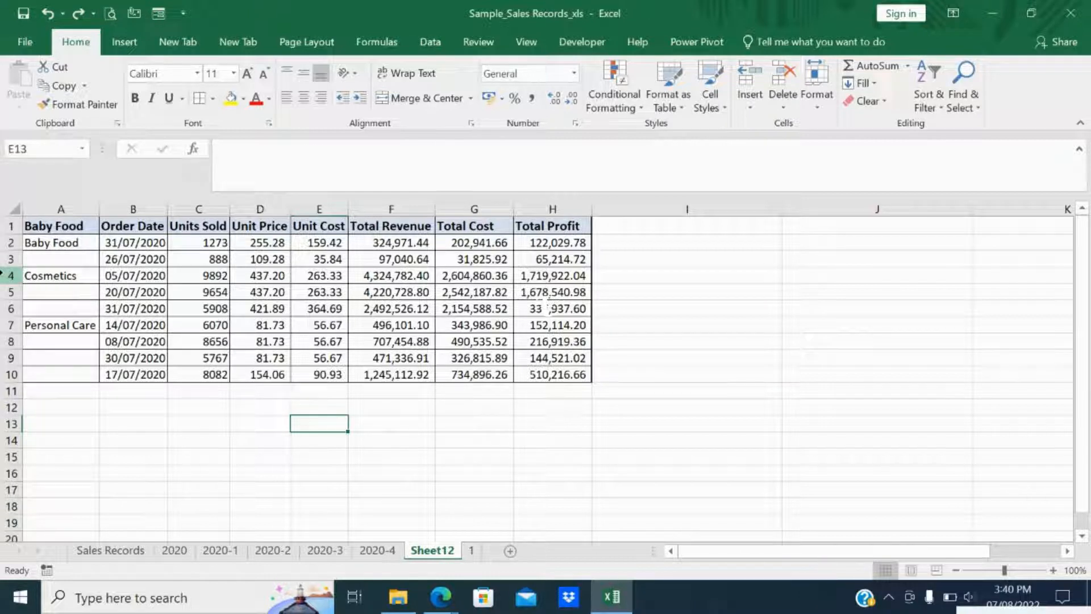
Step: Insert a blank row above the Cosmetics row, and undo that insertion
left_click(2, 273)
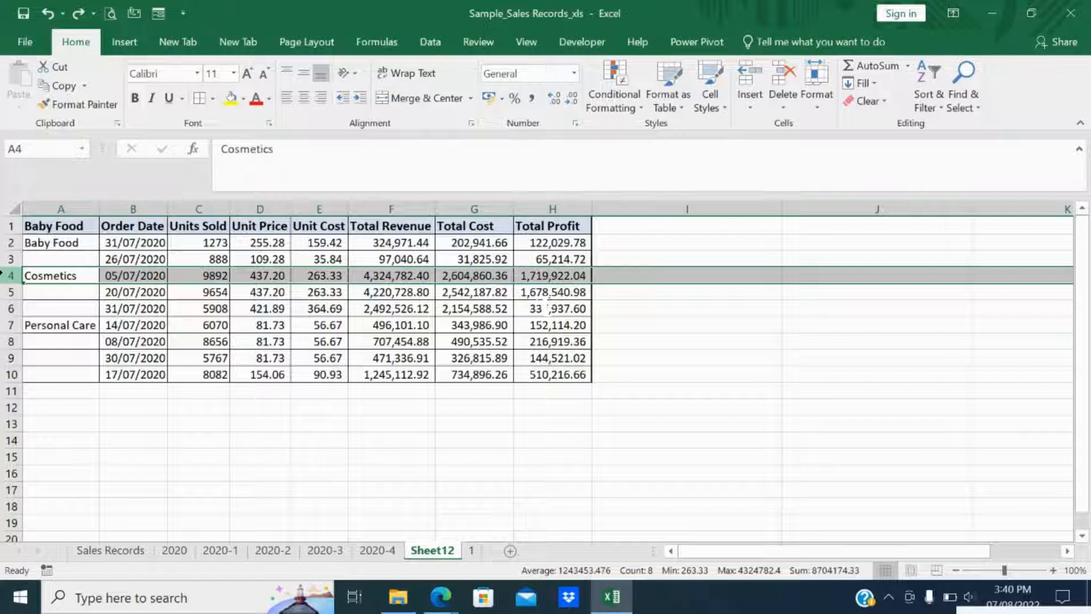
right_click(1, 273)
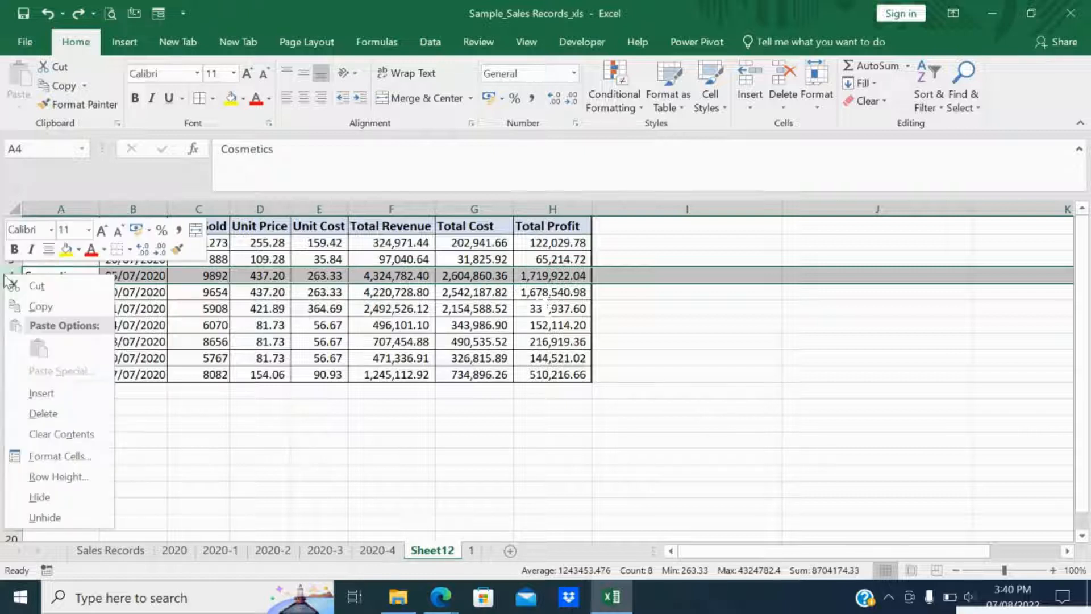
left_click(48, 394)
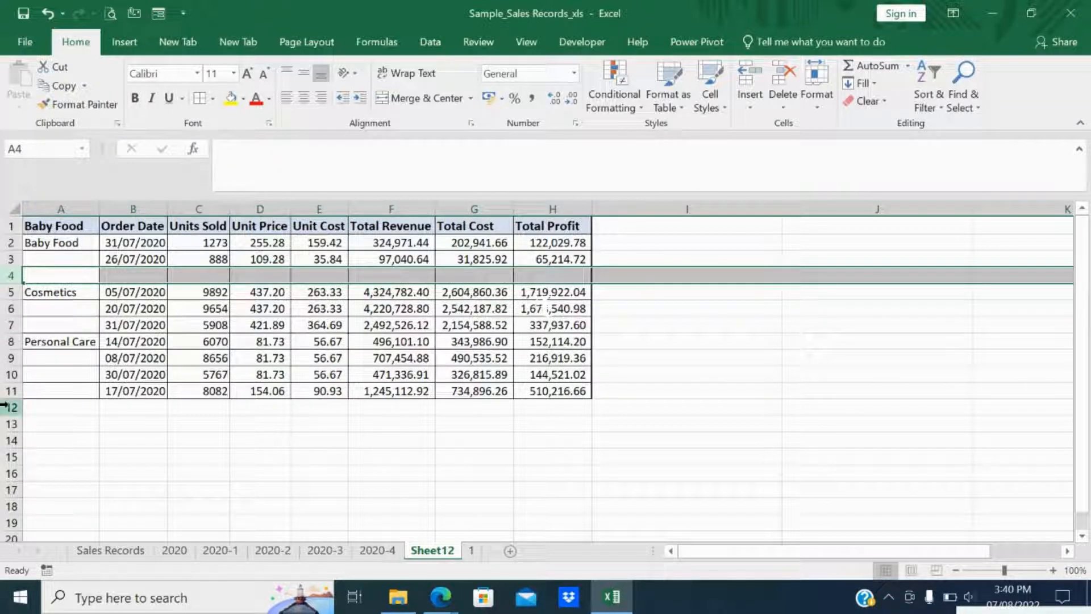
left_click(114, 419)
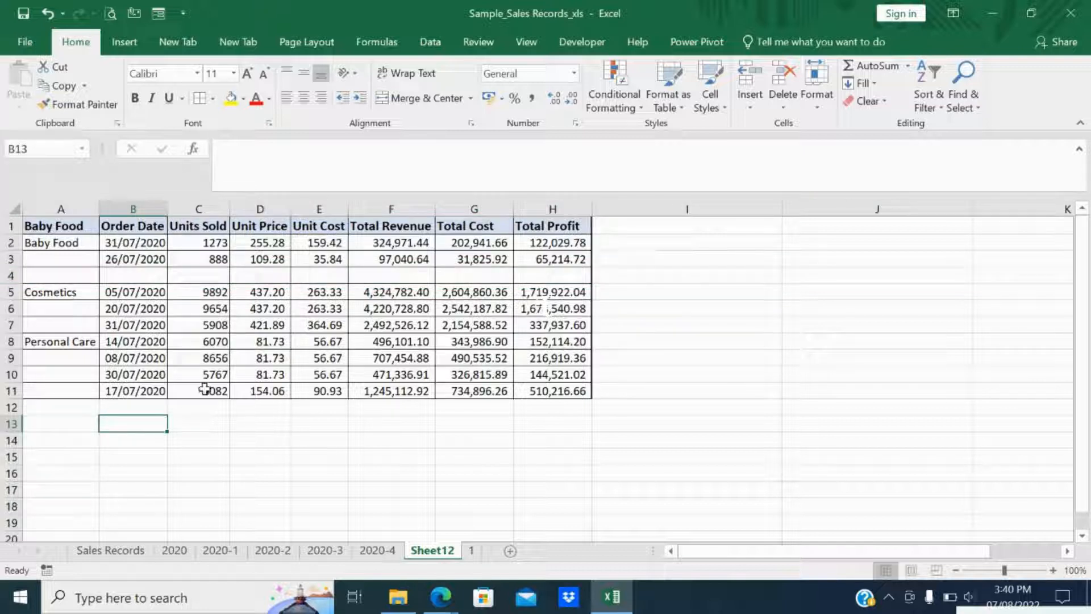
left_click(212, 412)
key("ctrl+z")
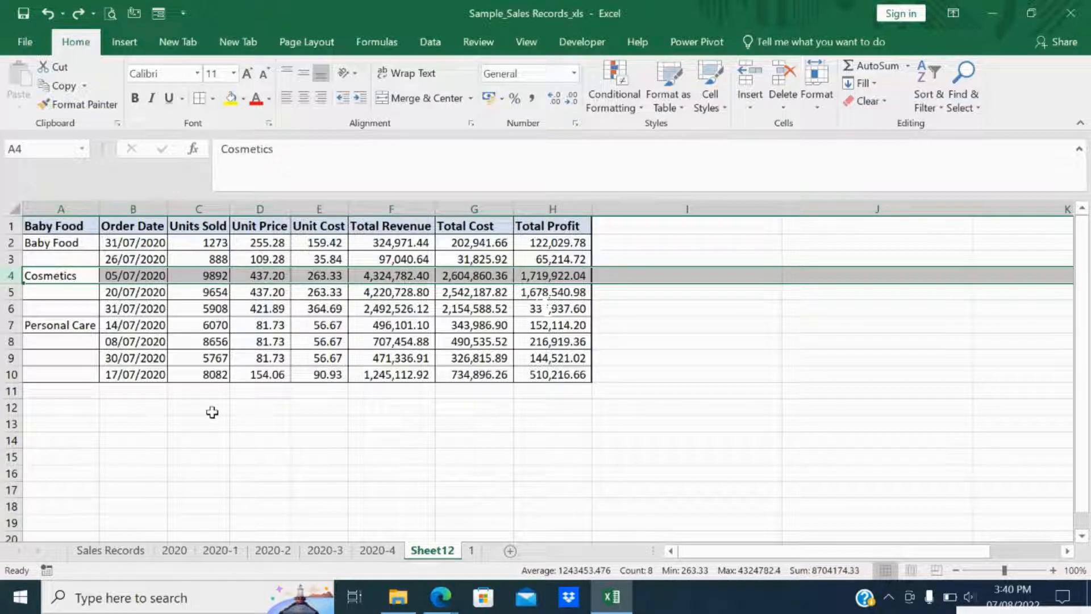
left_click(162, 436)
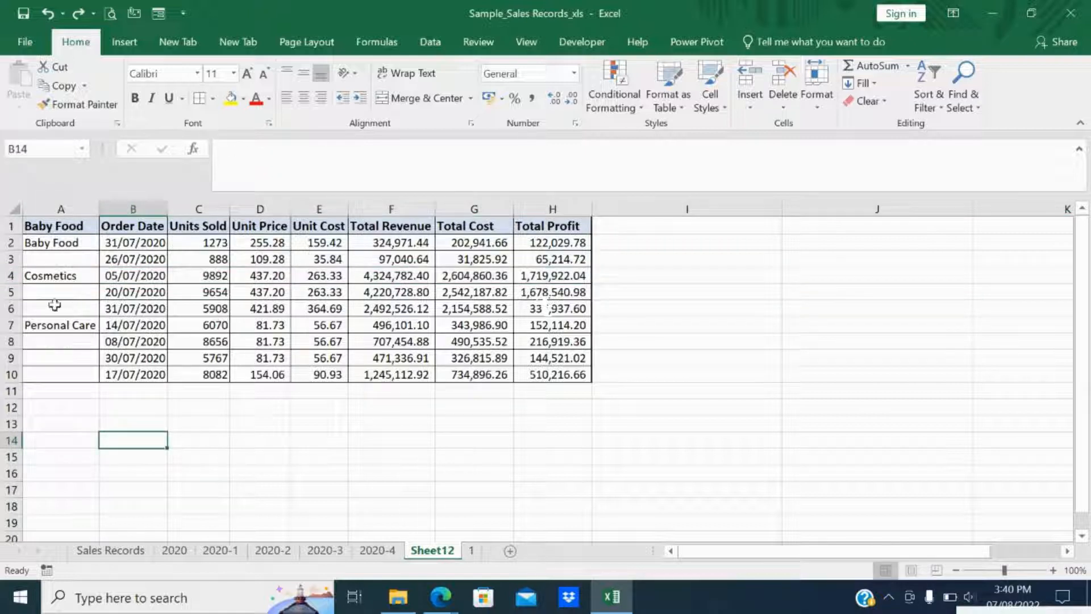
Step: Select only the constant cells within A1:A7 using Go To Special
left_click(65, 228)
left_click_drag(64, 228, 76, 326)
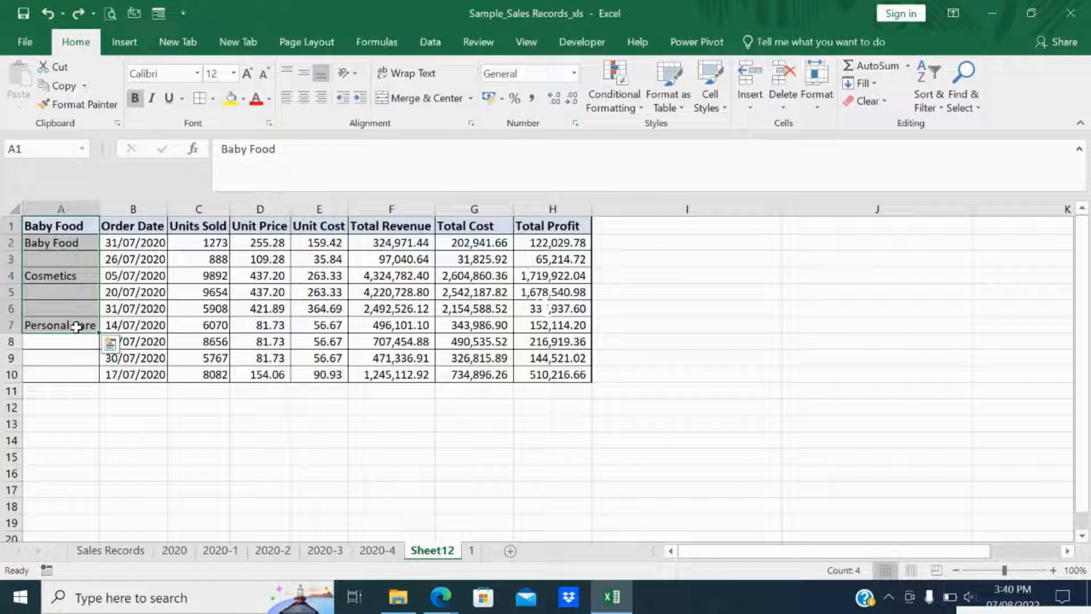
key("ctrl+g")
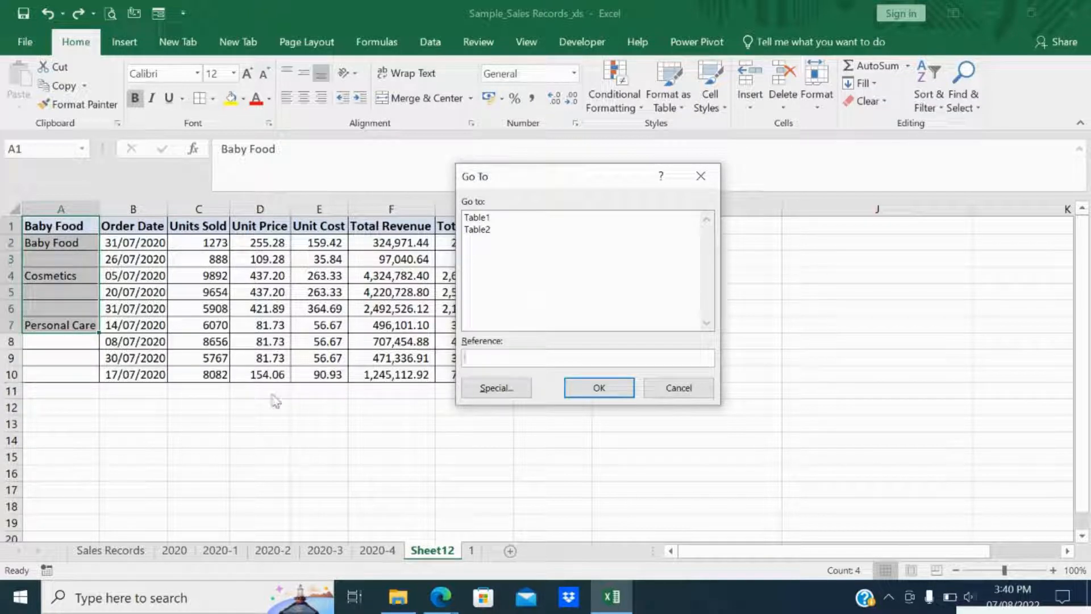
left_click(465, 389)
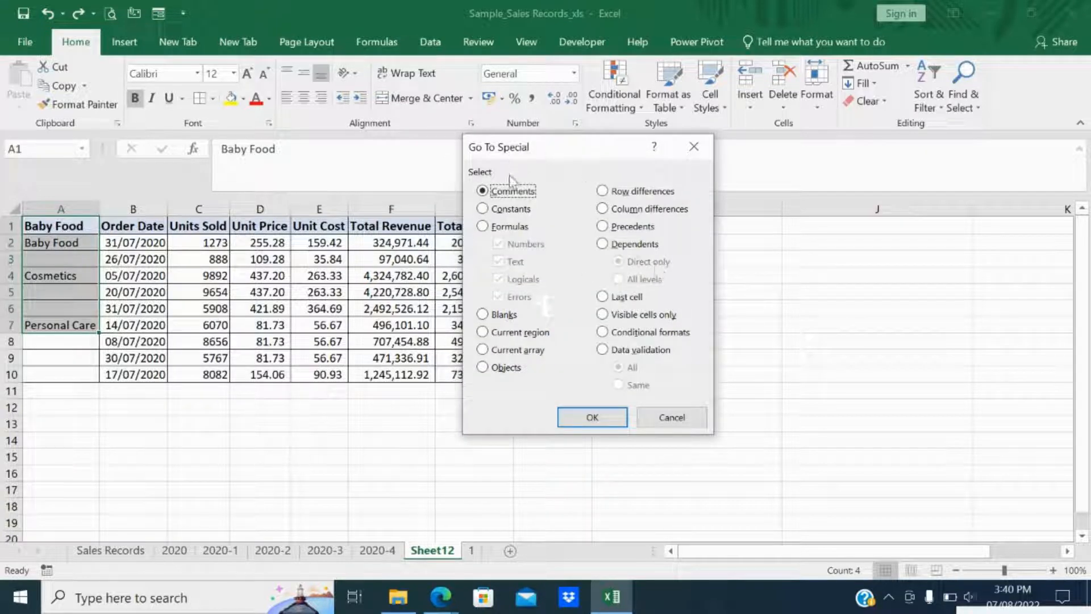
left_click(503, 213)
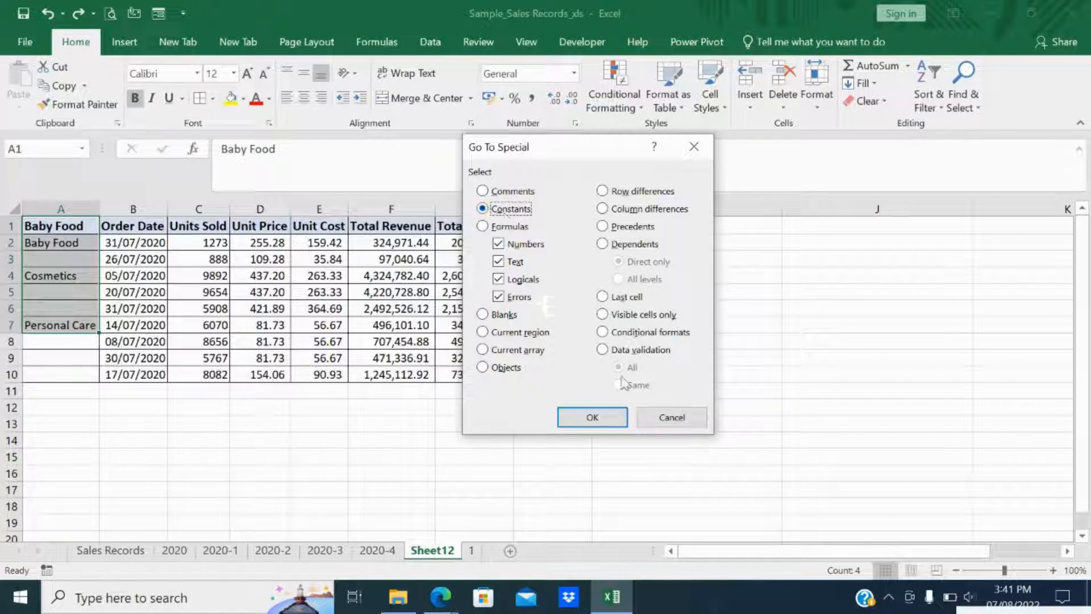
left_click(596, 418)
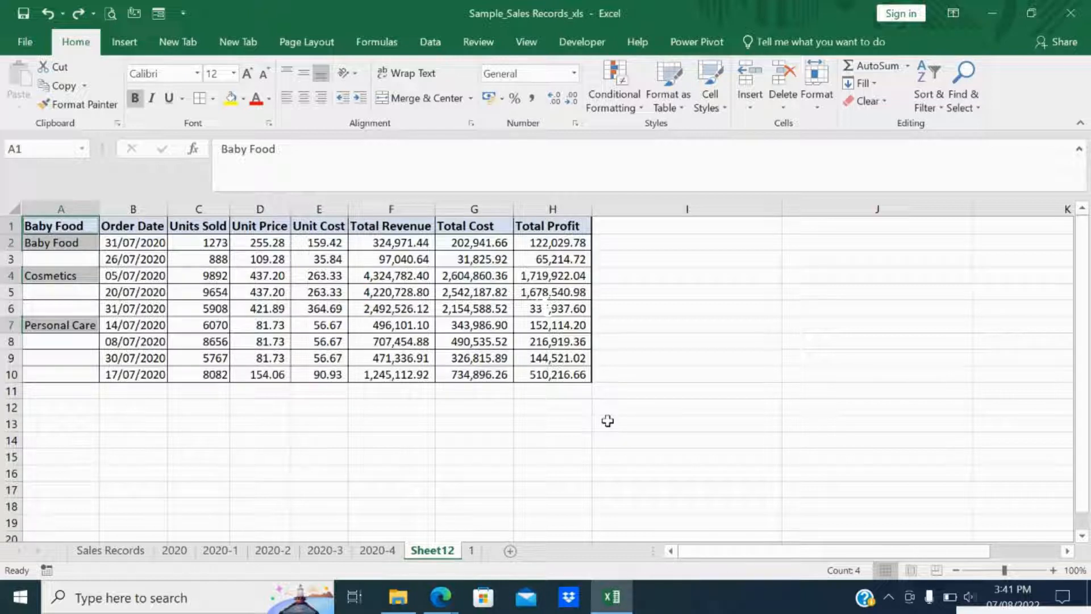
Step: Insert entire rows above the selected category name cells in column A
right_click(77, 329)
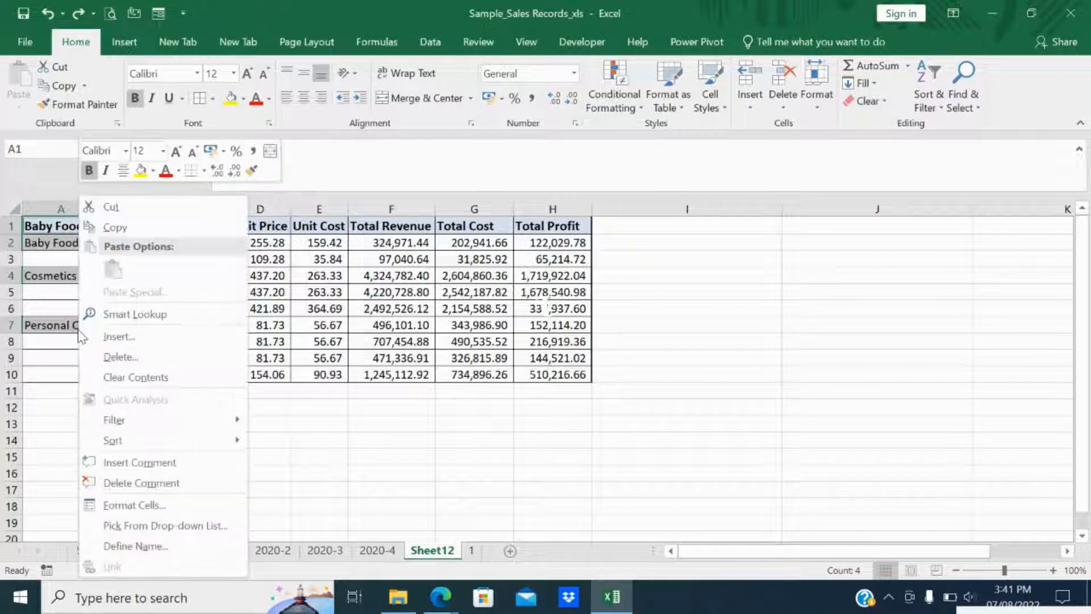
left_click(112, 336)
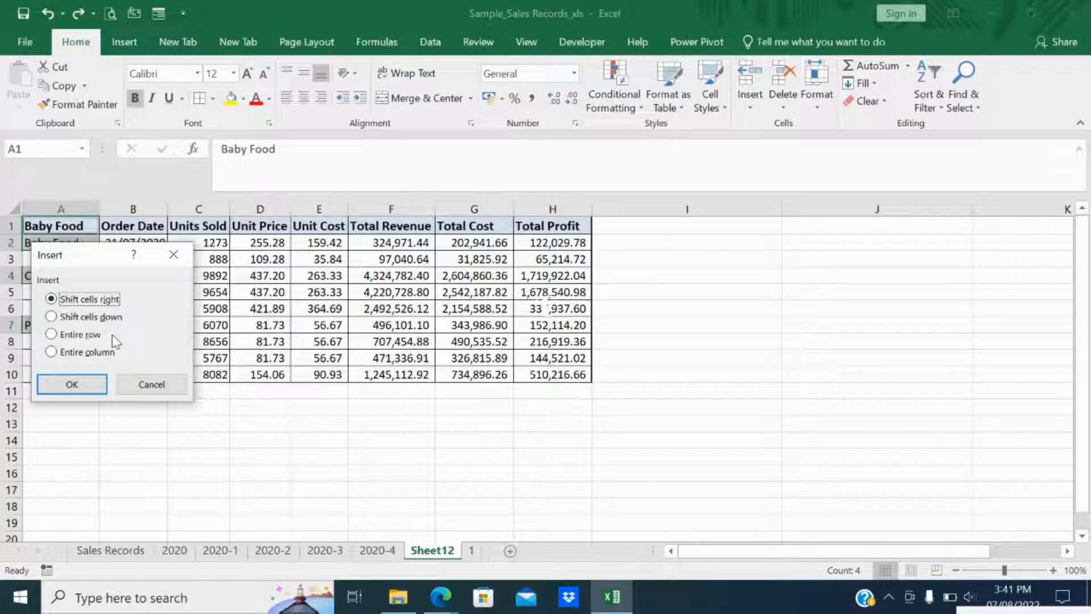
left_click(94, 339)
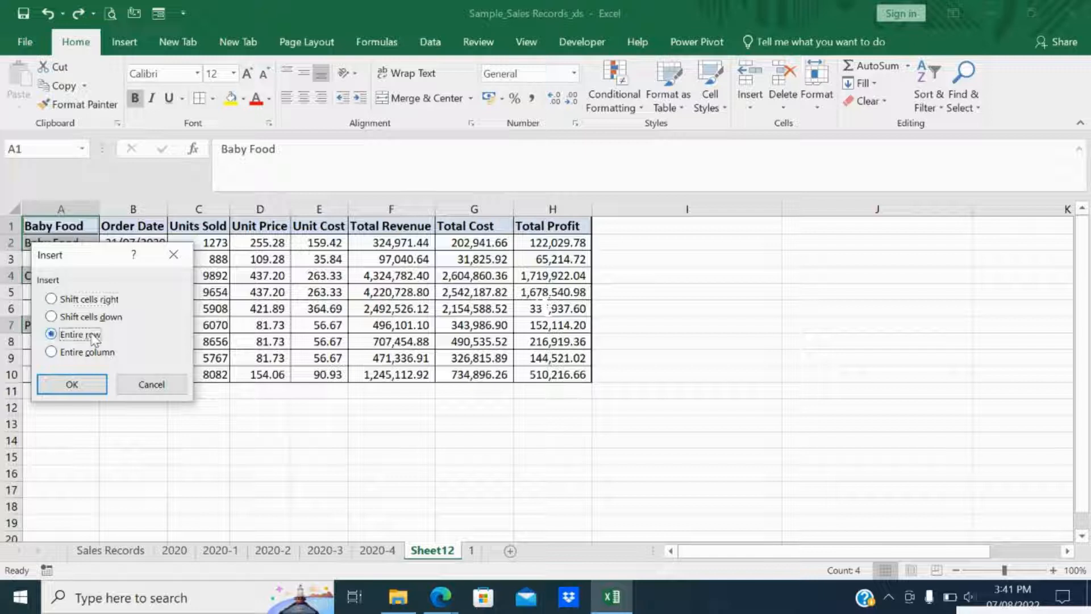
left_click(87, 390)
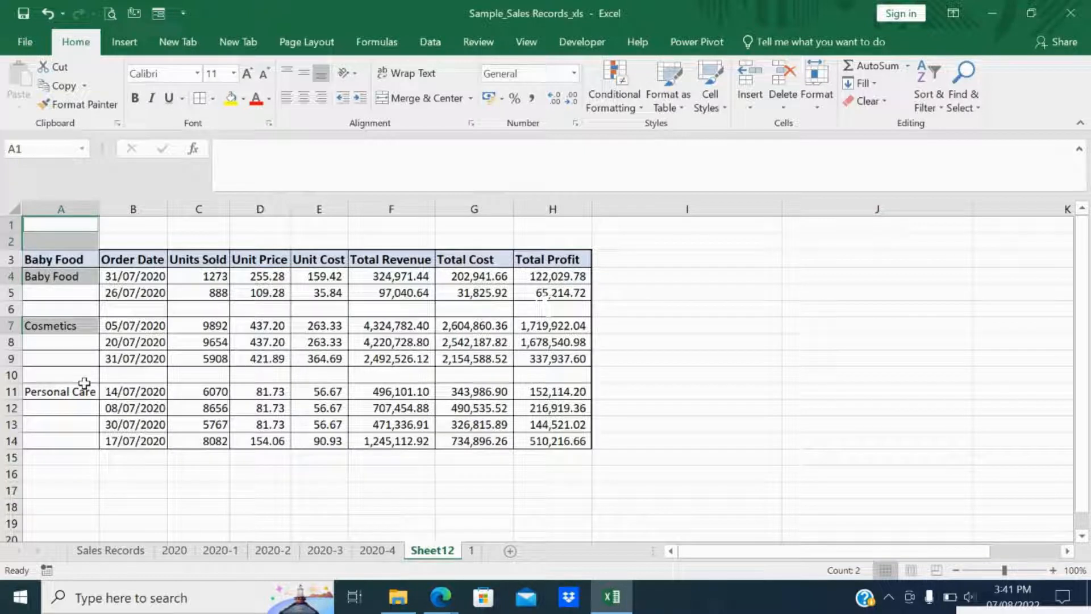
Step: Examine the blank rows inserted above the header, Cosmetics and Personal Care rows
left_click(122, 317)
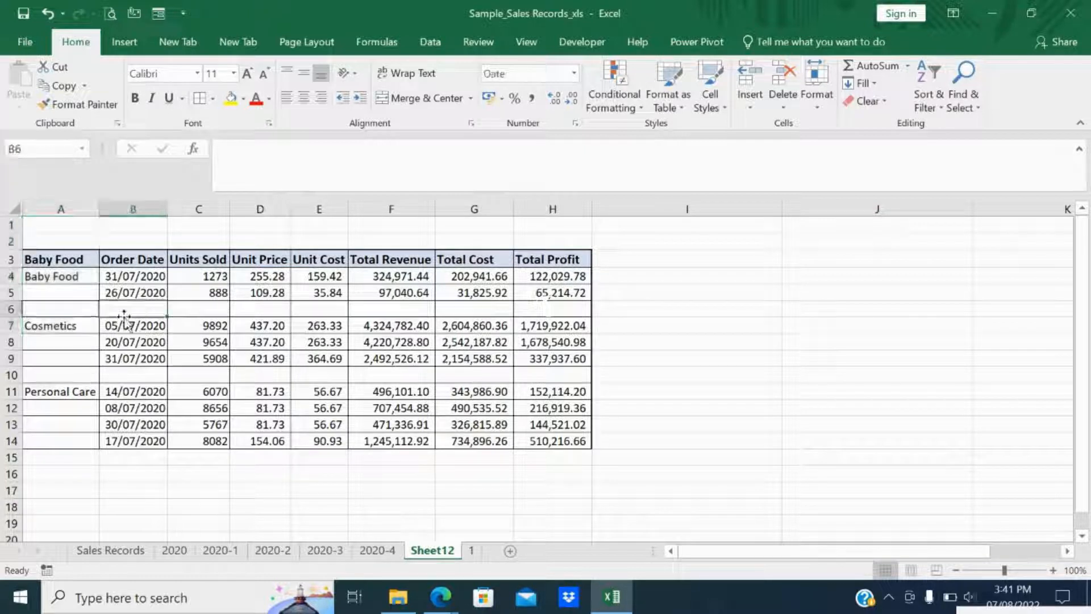
left_click(82, 340)
left_click(82, 327)
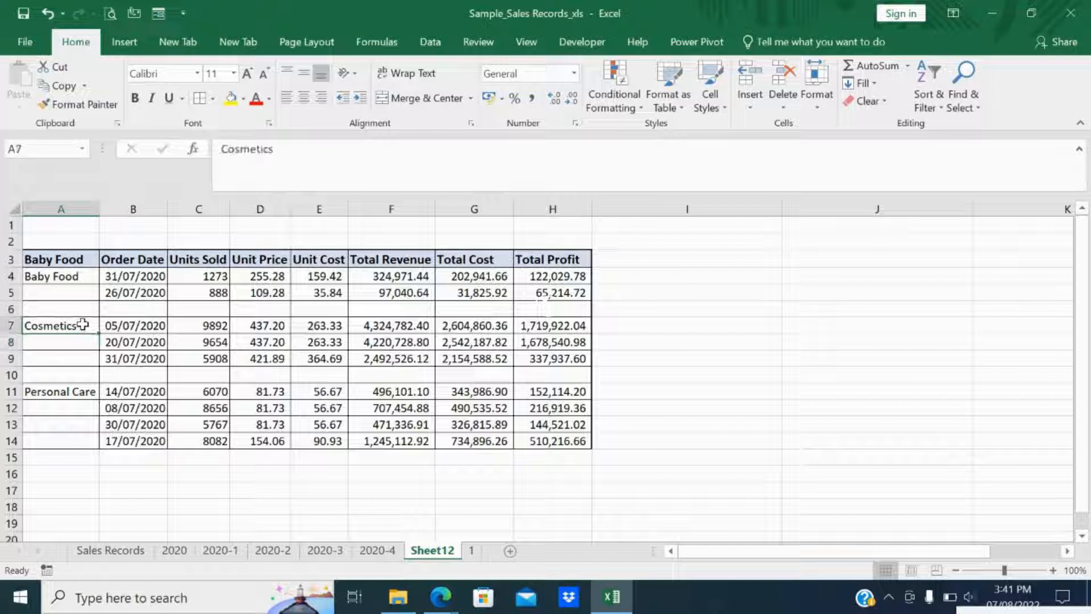
left_click(118, 316)
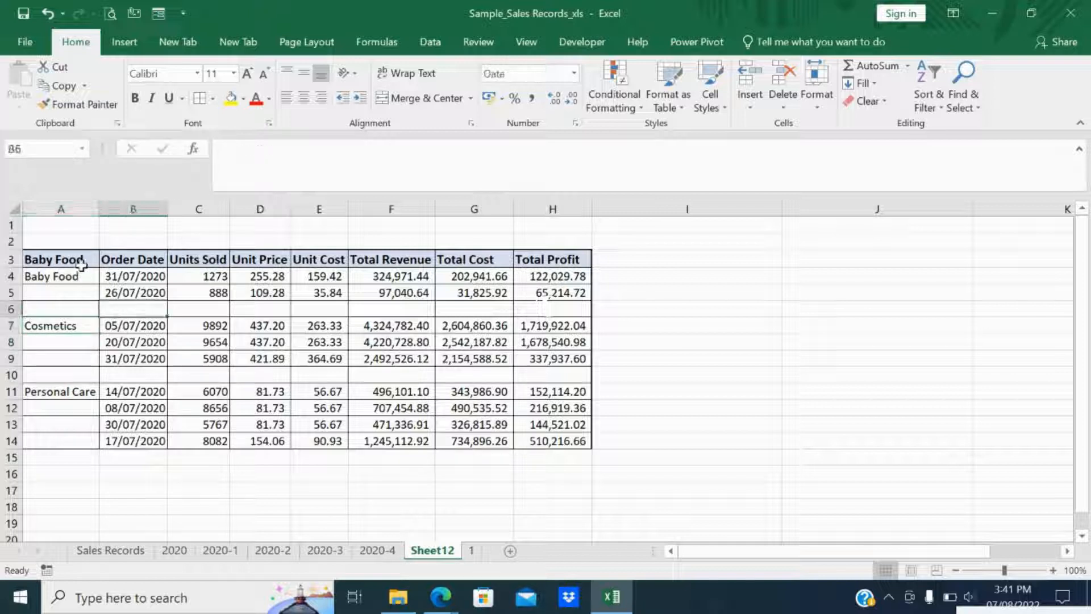
left_click(85, 260)
left_click(93, 234)
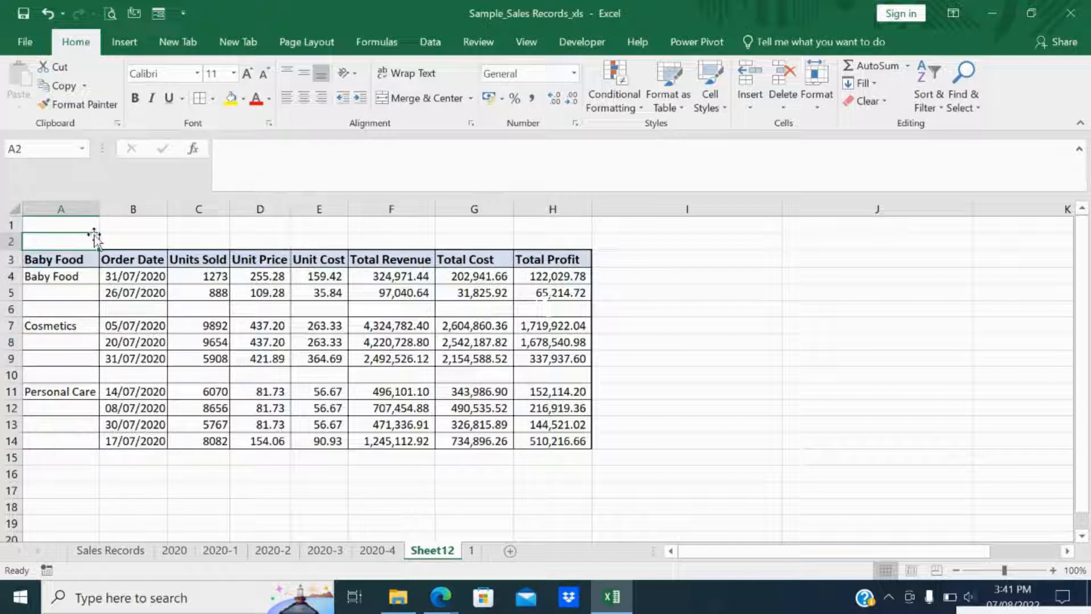
left_click(80, 320)
left_click(114, 316)
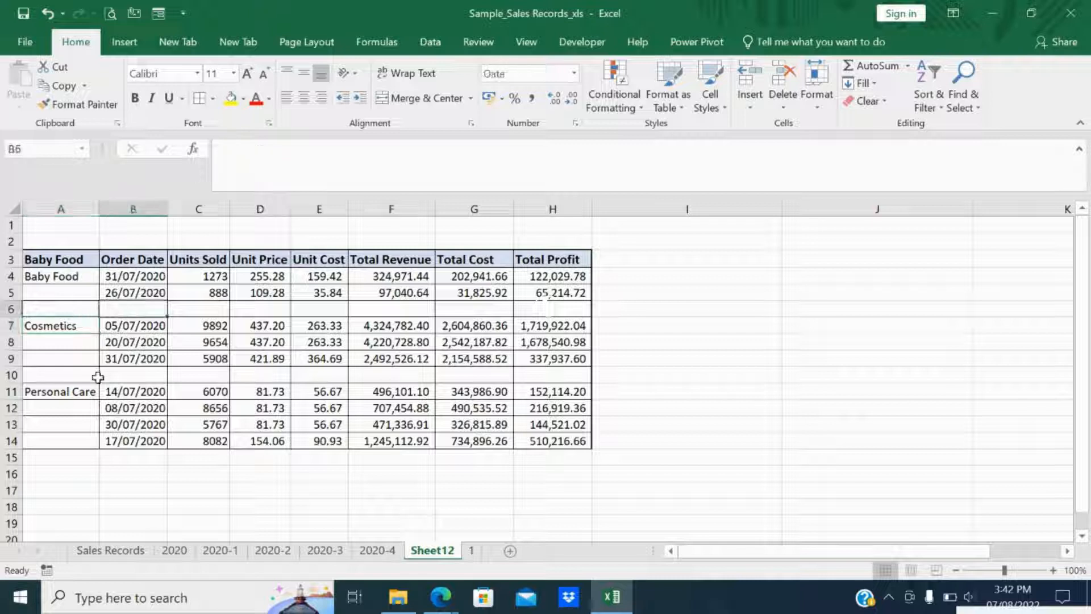
left_click(85, 391)
left_click(142, 375)
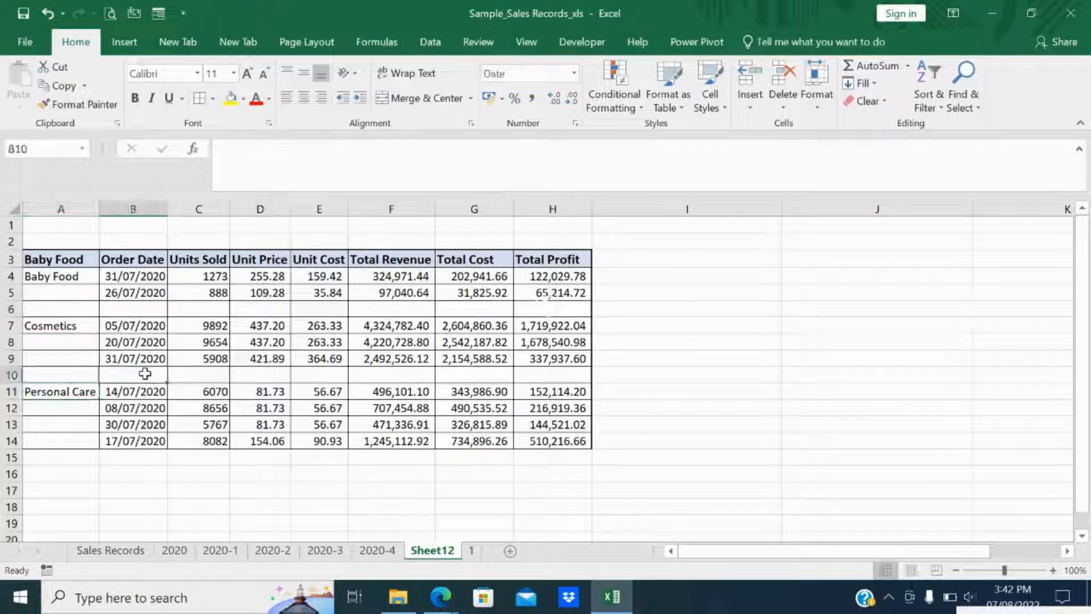
left_click(195, 471)
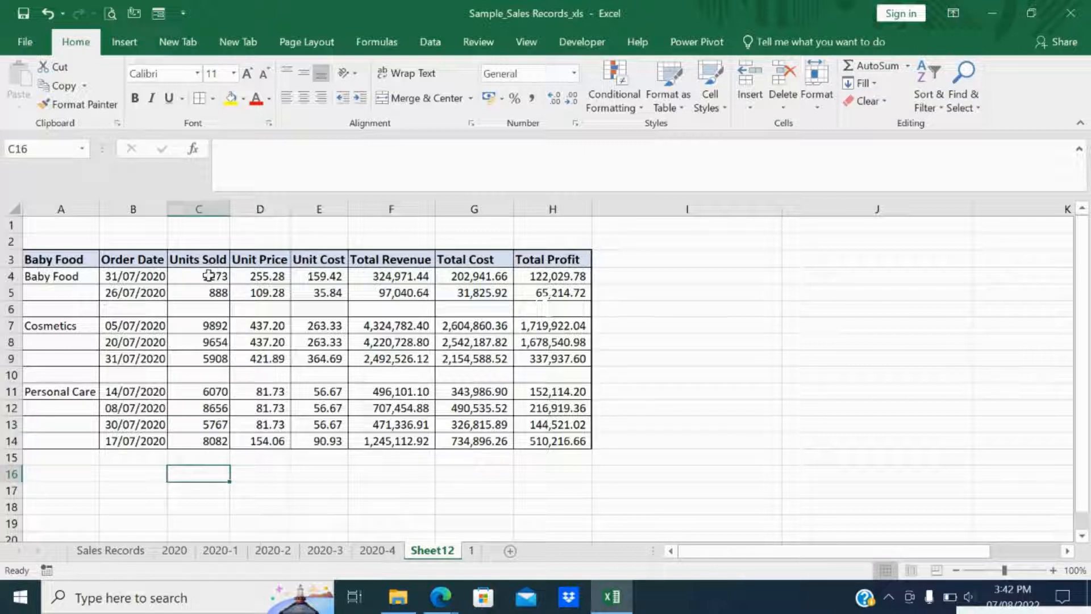
Step: Select only the blank cells within C3:H15, from Units Sold to Total Profit, using Go To Special
left_click_drag(204, 260, 556, 438)
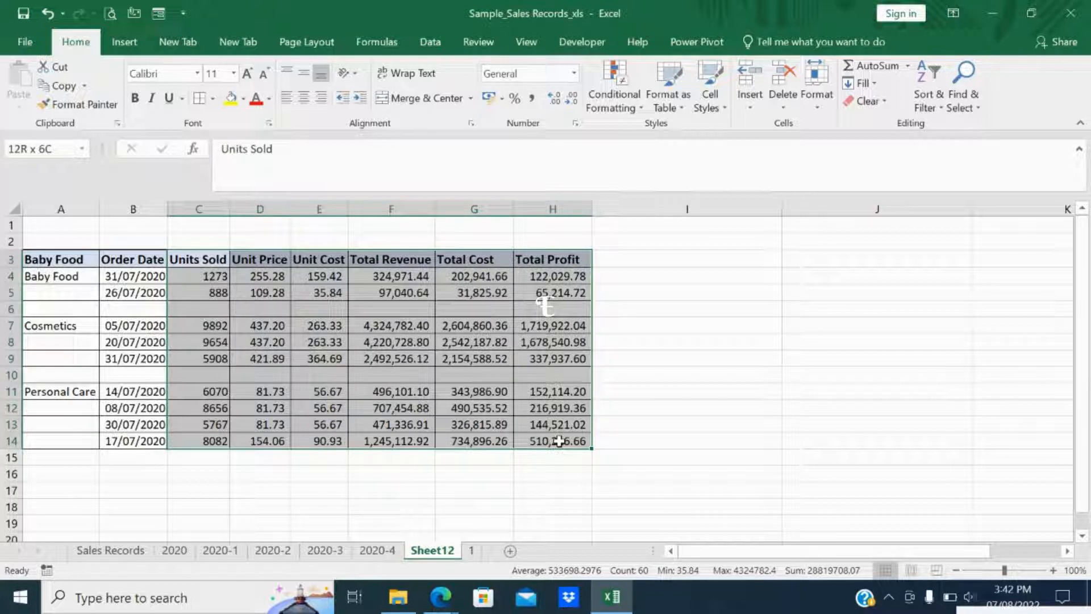
left_click_drag(559, 441, 559, 441)
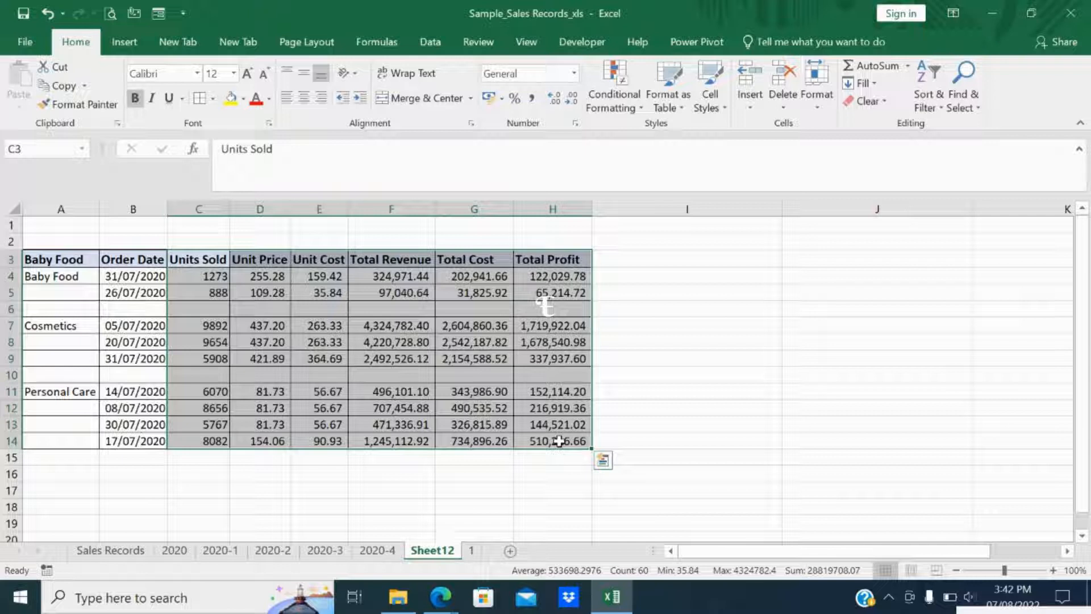
key("shift+Down")
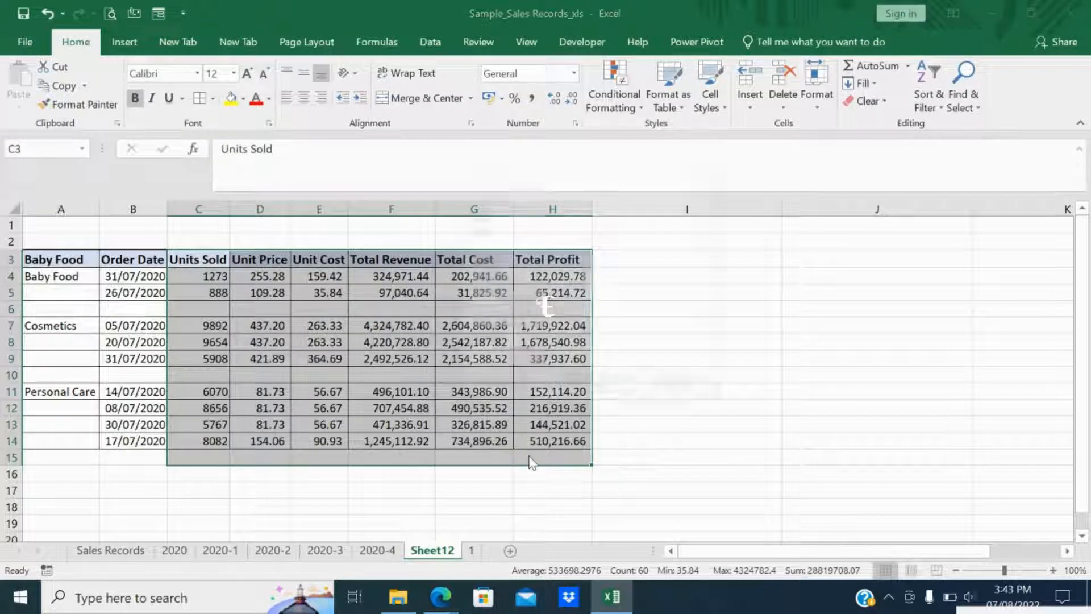
key("F5")
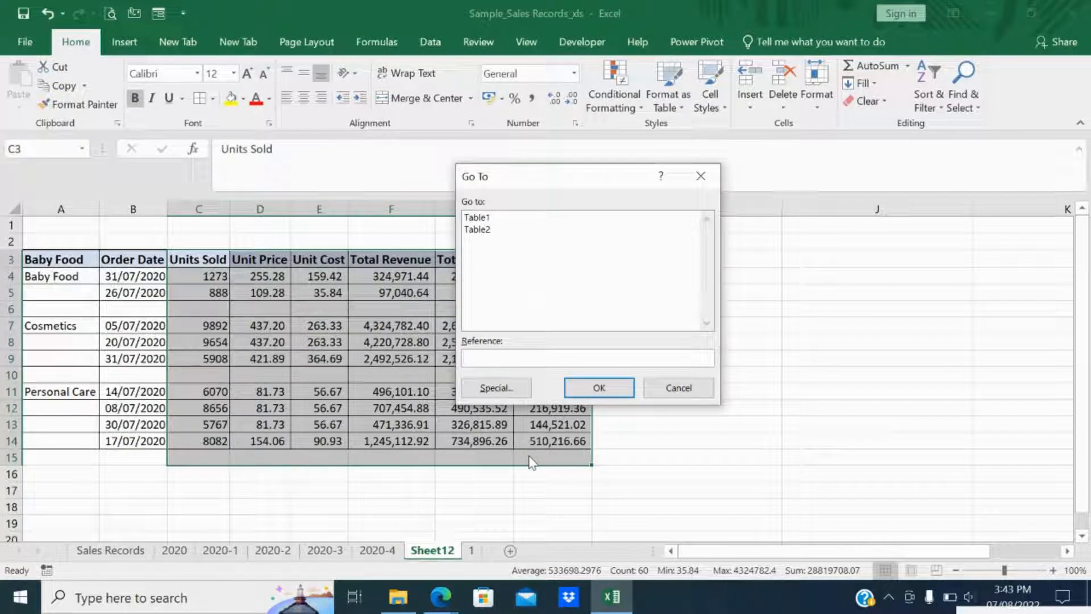
left_click(497, 388)
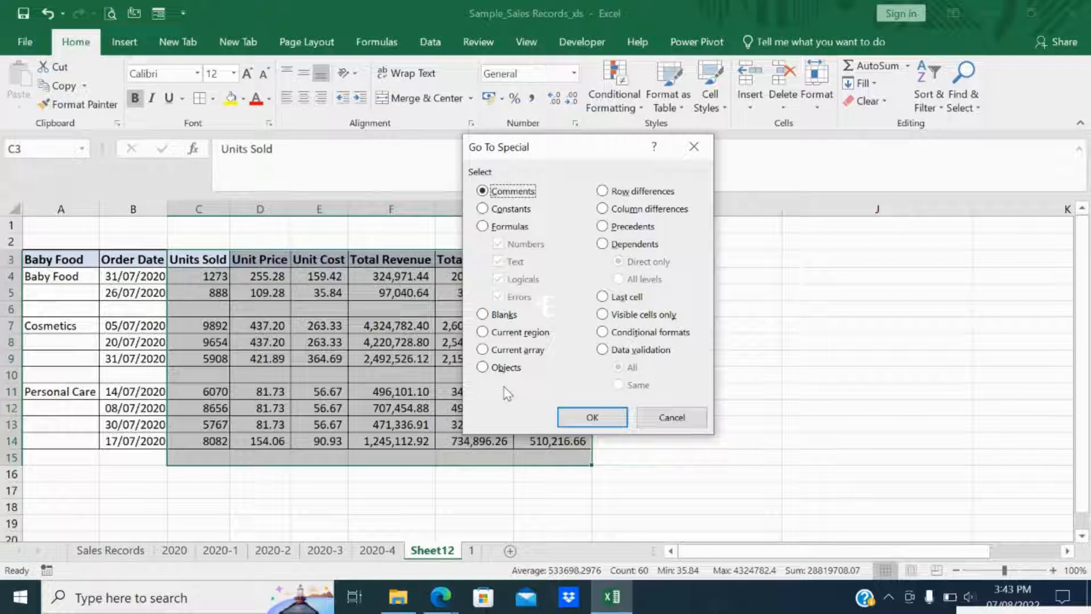
left_click(503, 317)
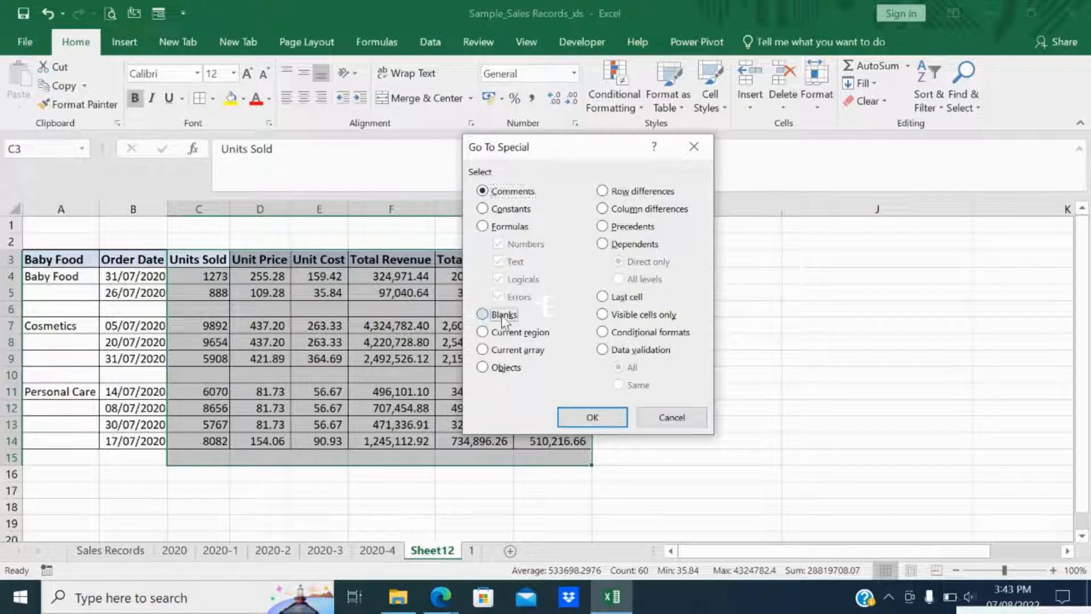
left_click(613, 423)
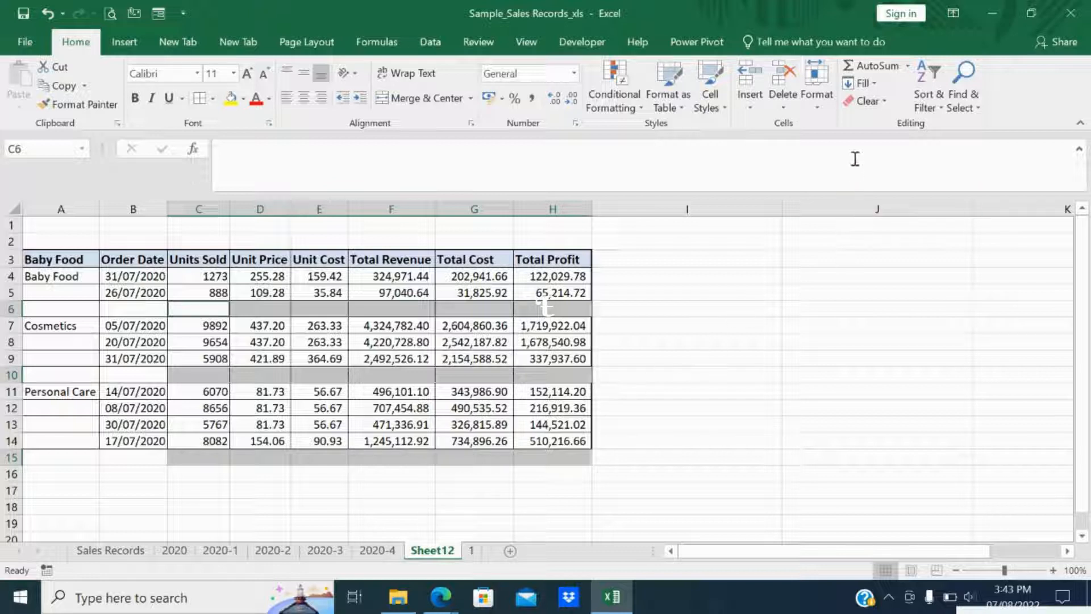
Step: Fill the selected blank cells with AutoSum subtotals and apply the comma number style
left_click(909, 67)
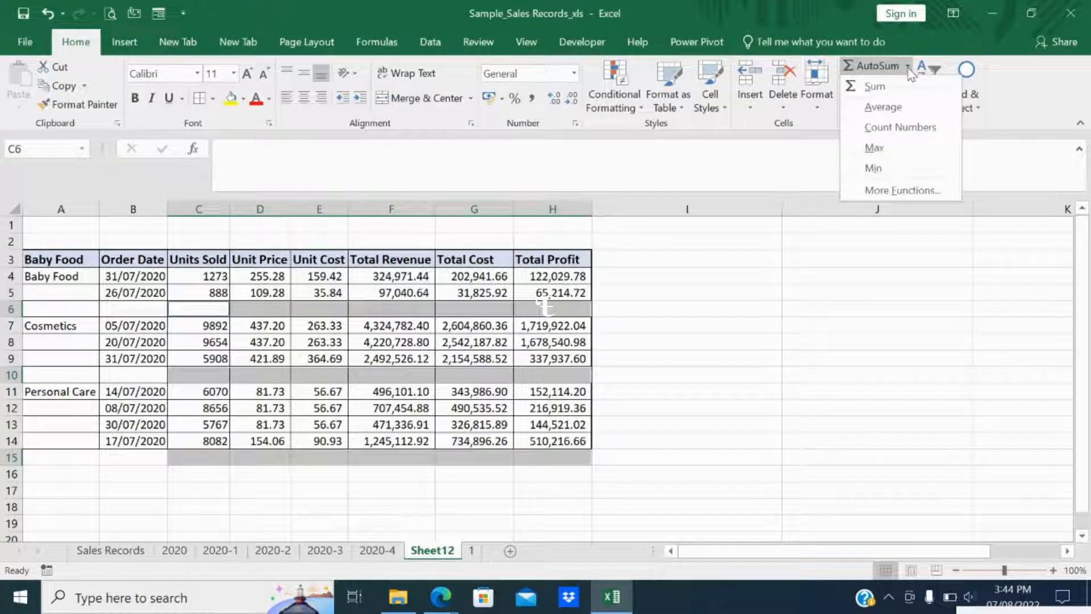
left_click(887, 88)
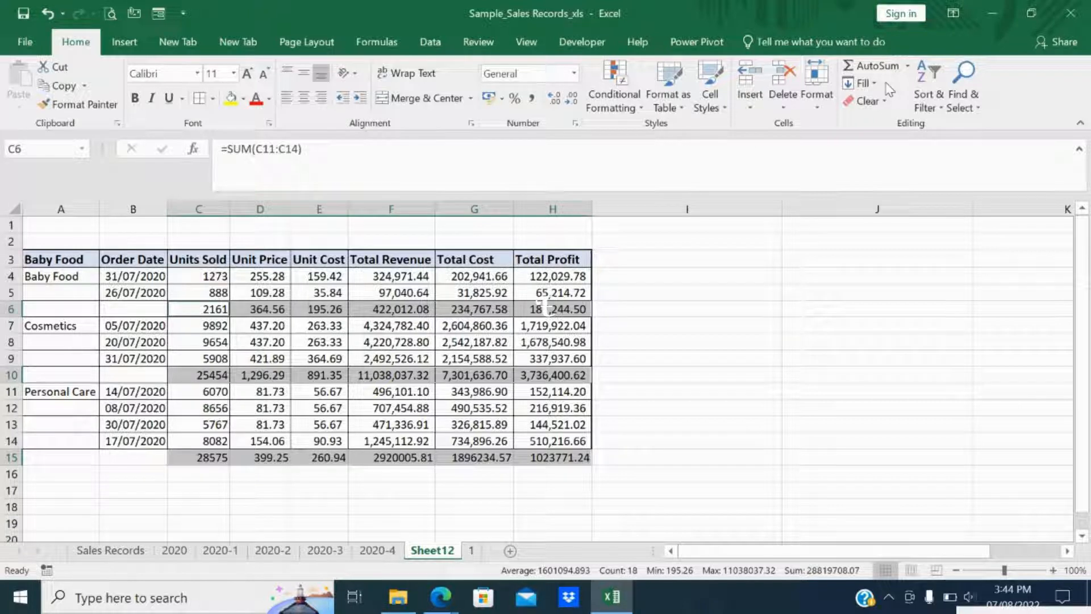
left_click(533, 99)
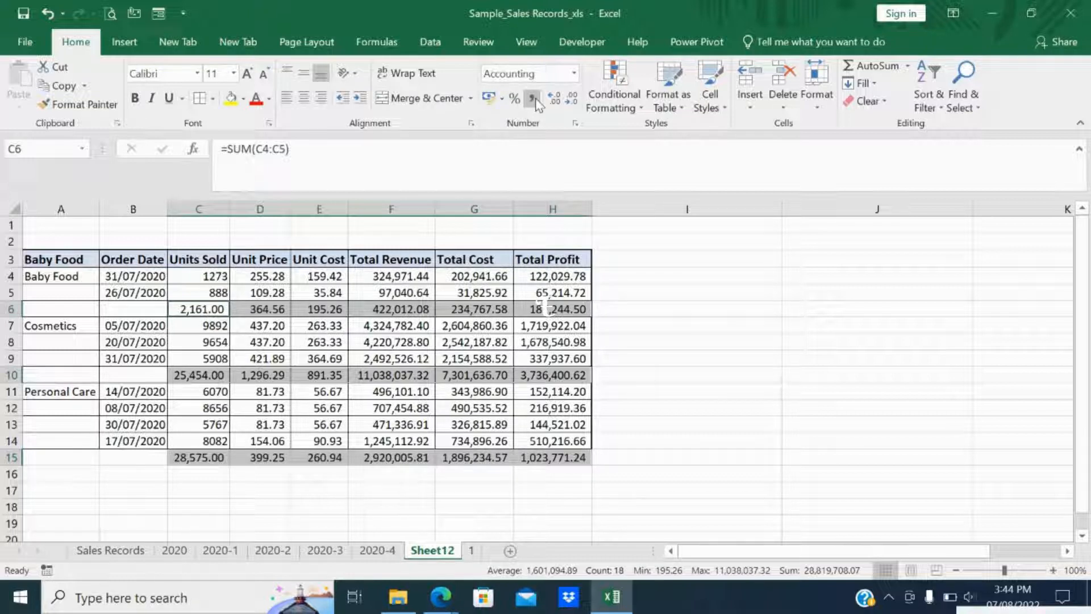
Step: Increase the font size of the subtotal cells to 12 and make them bold
left_click(248, 74)
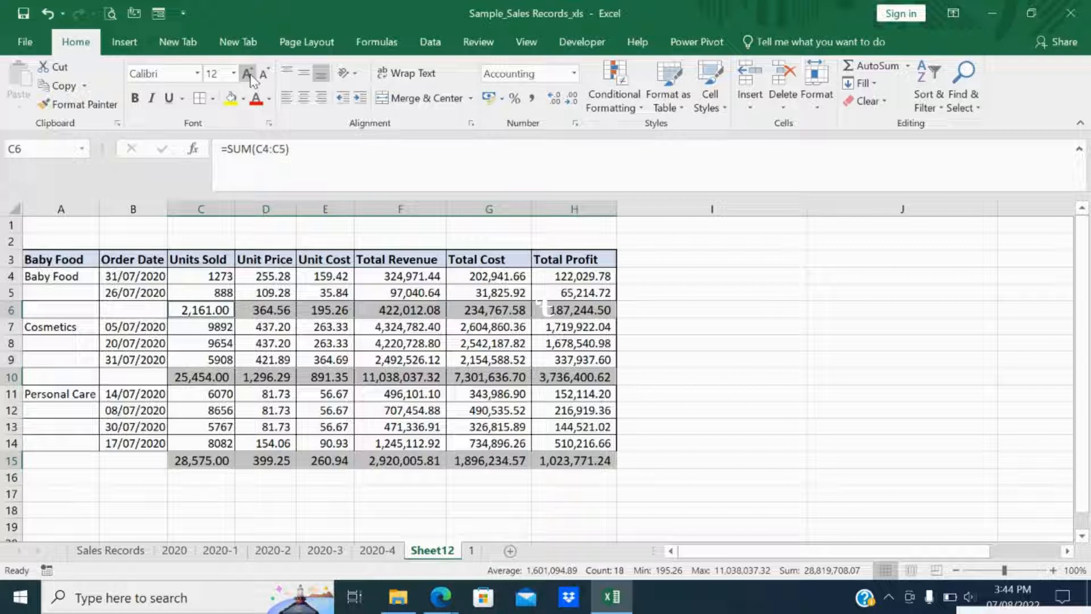
left_click(214, 103)
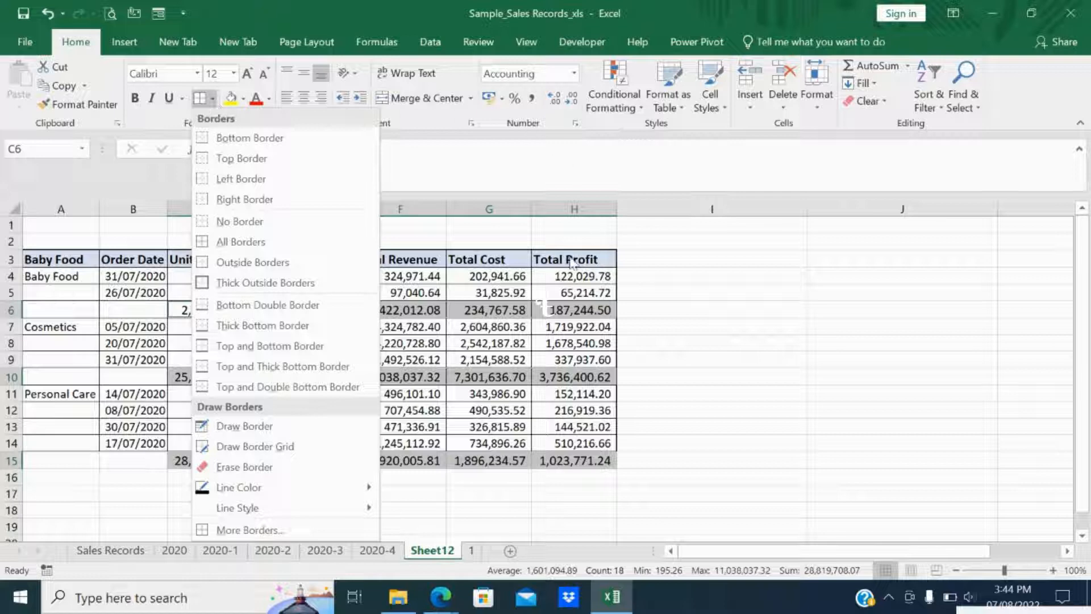
left_click(136, 101)
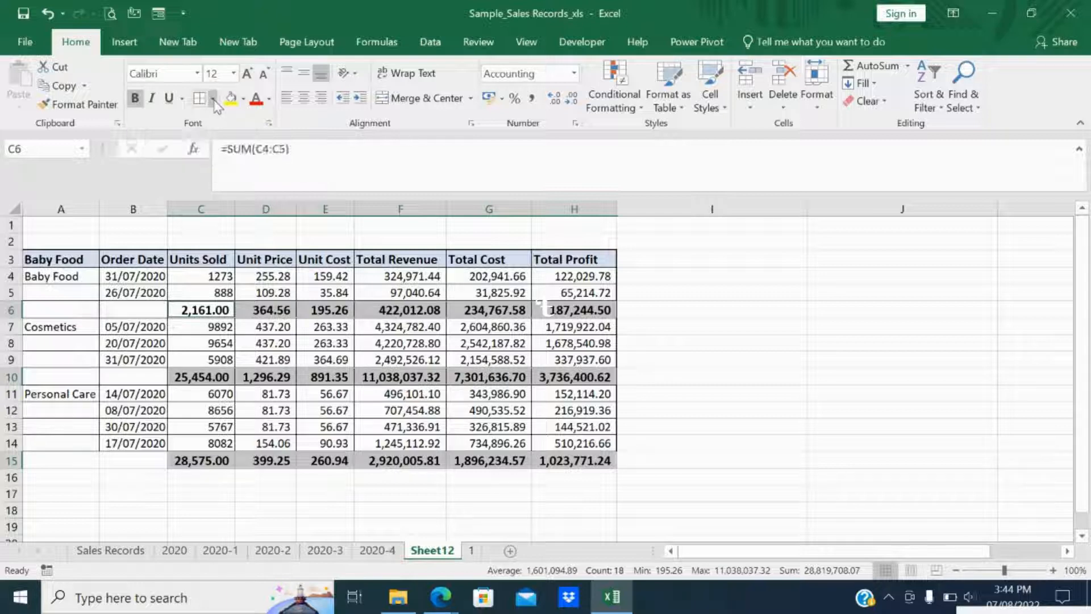
Step: Fill the selected subtotal cells with a light green theme colour
left_click(243, 100)
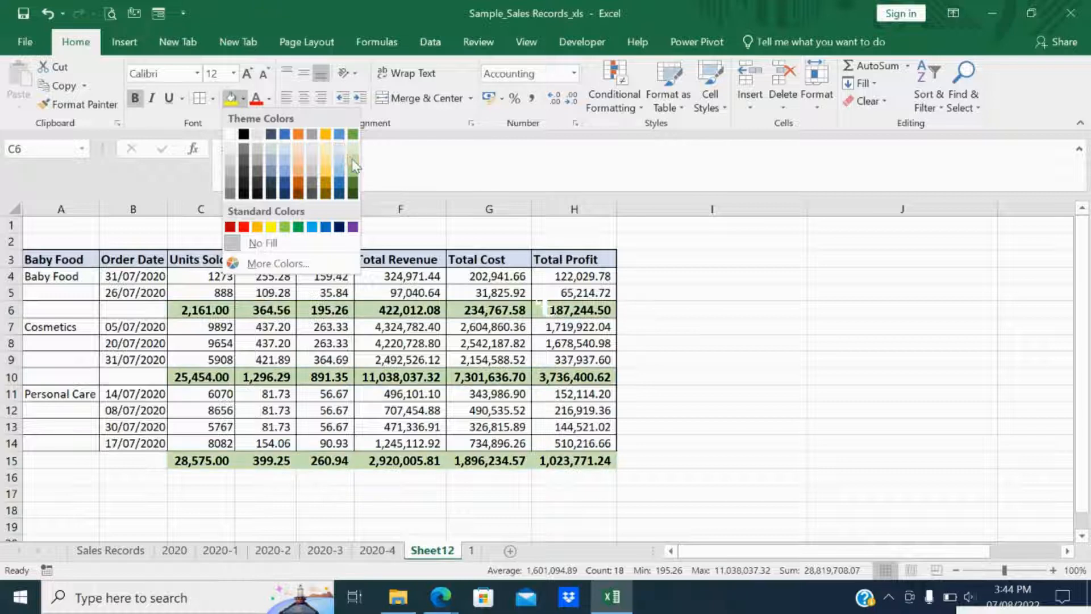
left_click(353, 180)
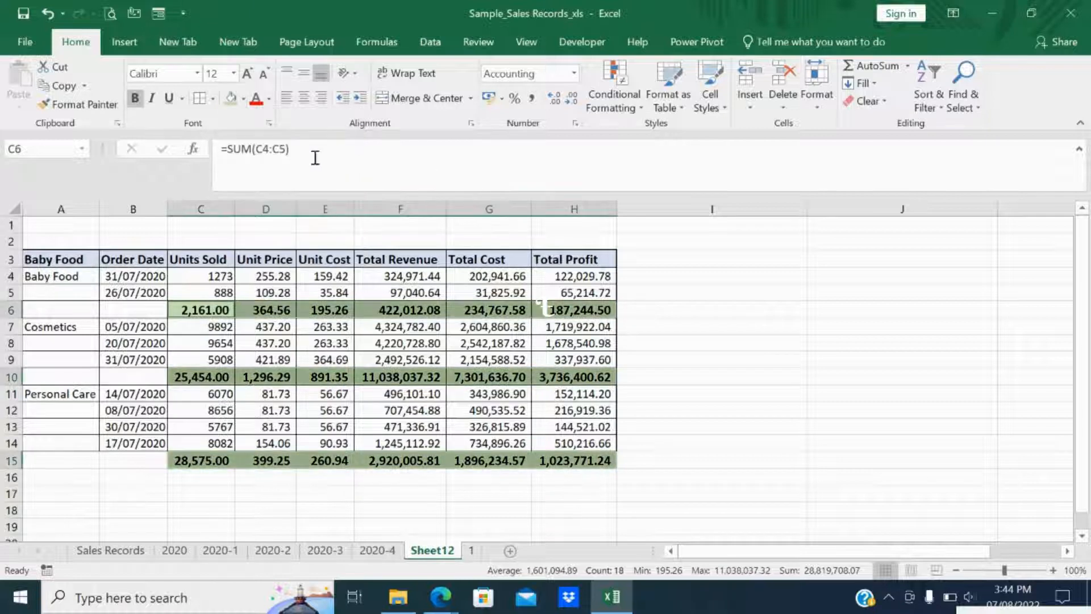
Step: Try to add double-line borders around and between the selected subtotal cells
left_click(214, 99)
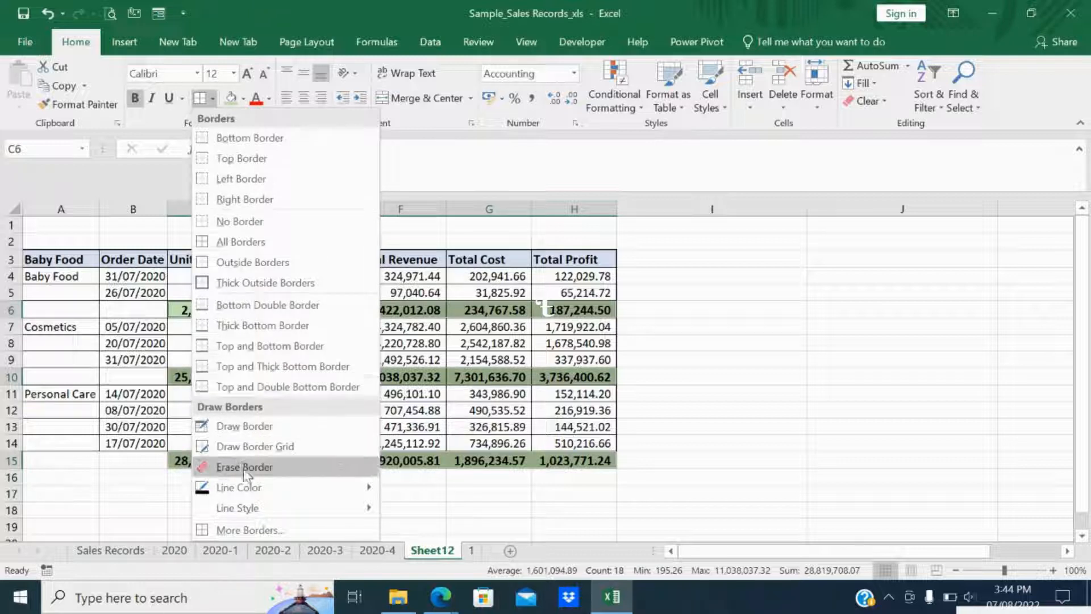
mouse_move(259, 513)
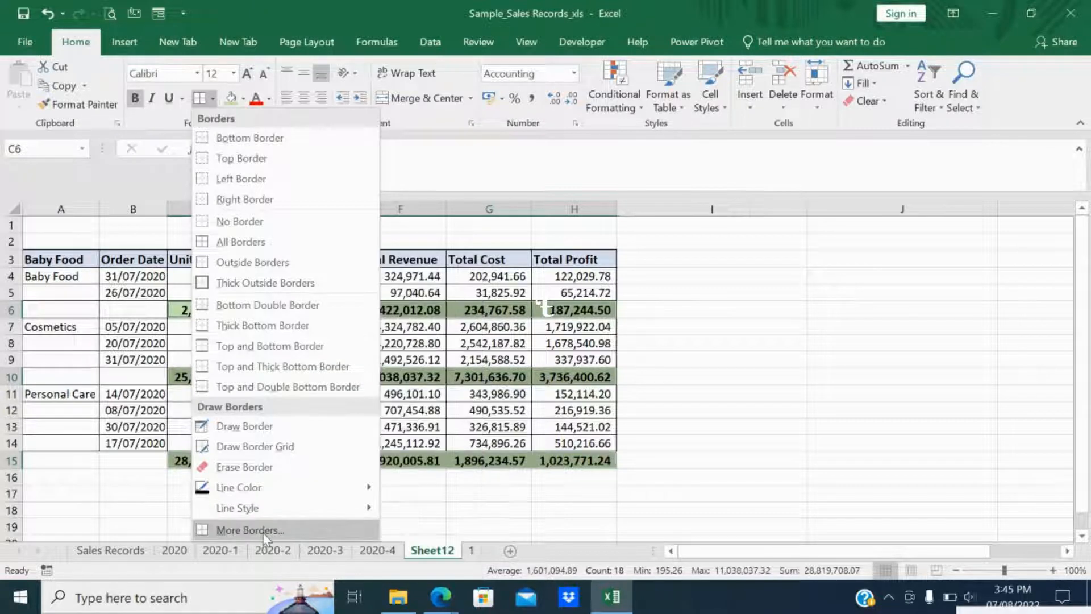
left_click(262, 530)
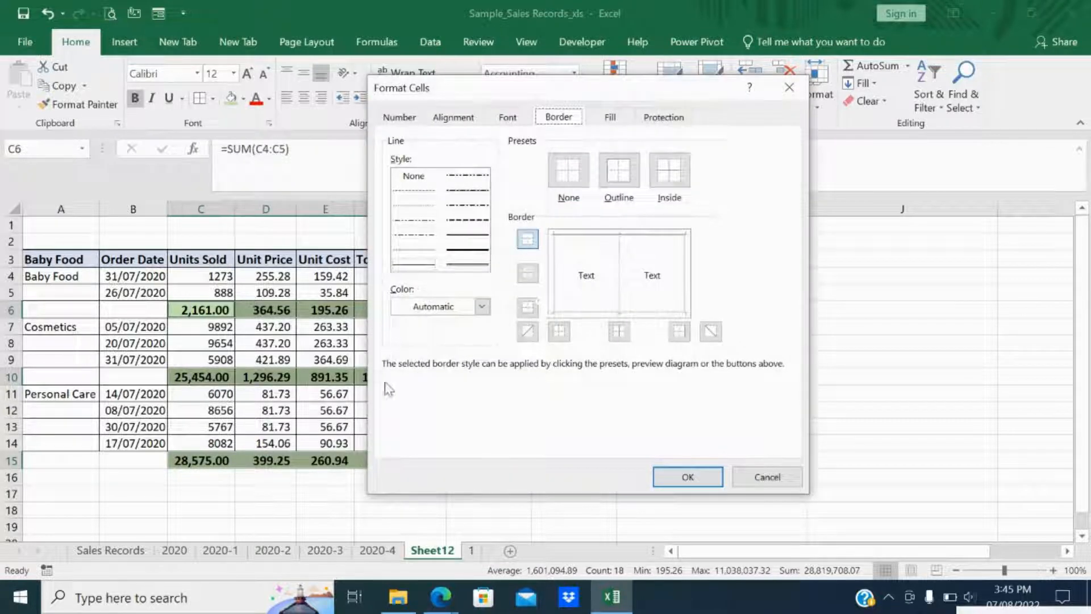
left_click(472, 268)
left_click(555, 277)
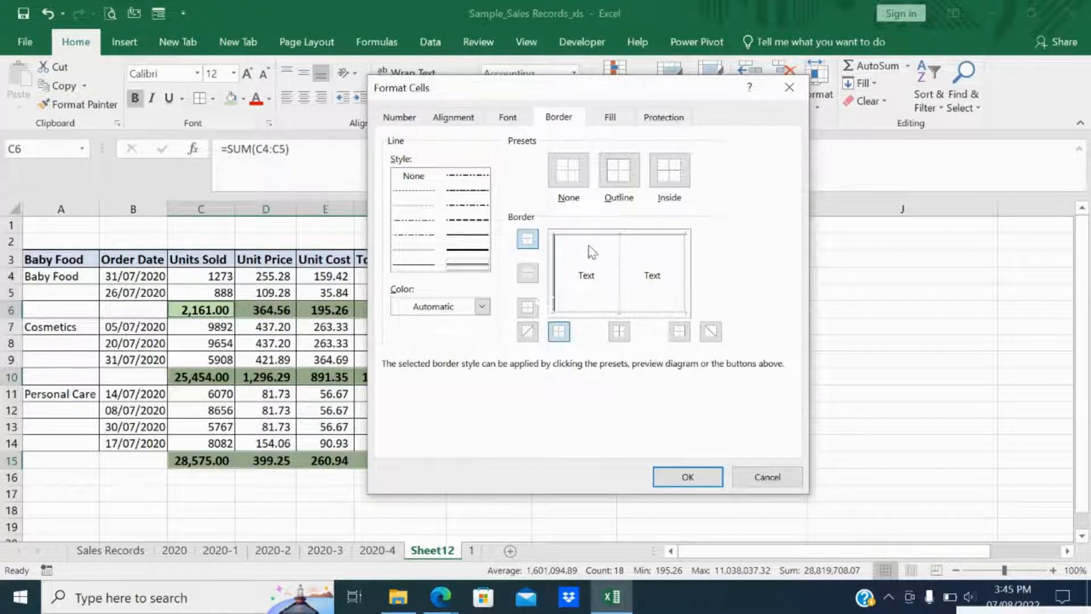
left_click(606, 241)
left_click(688, 280)
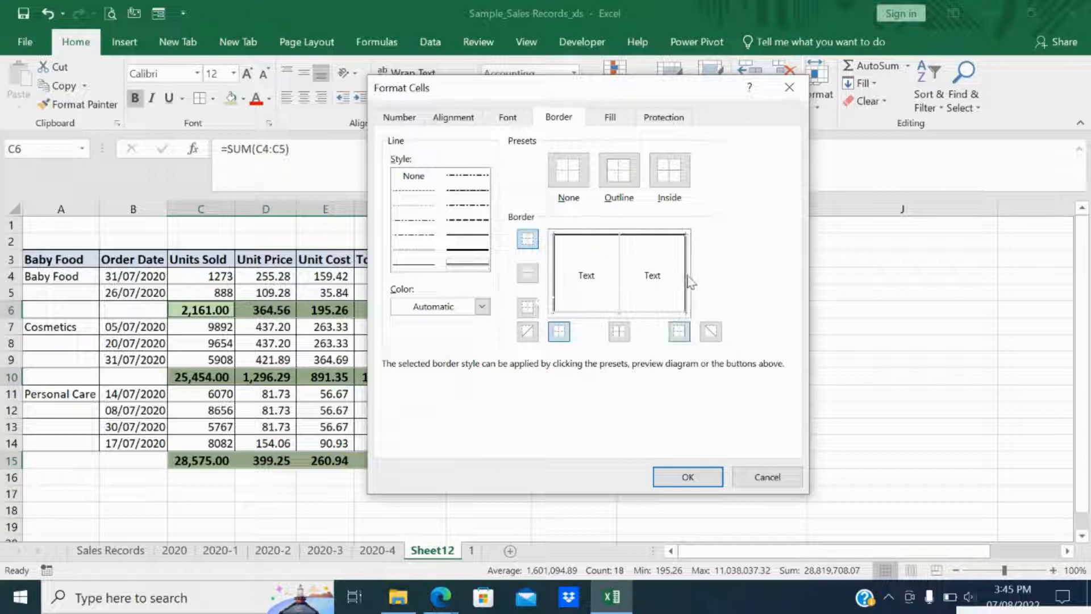
left_click(621, 277)
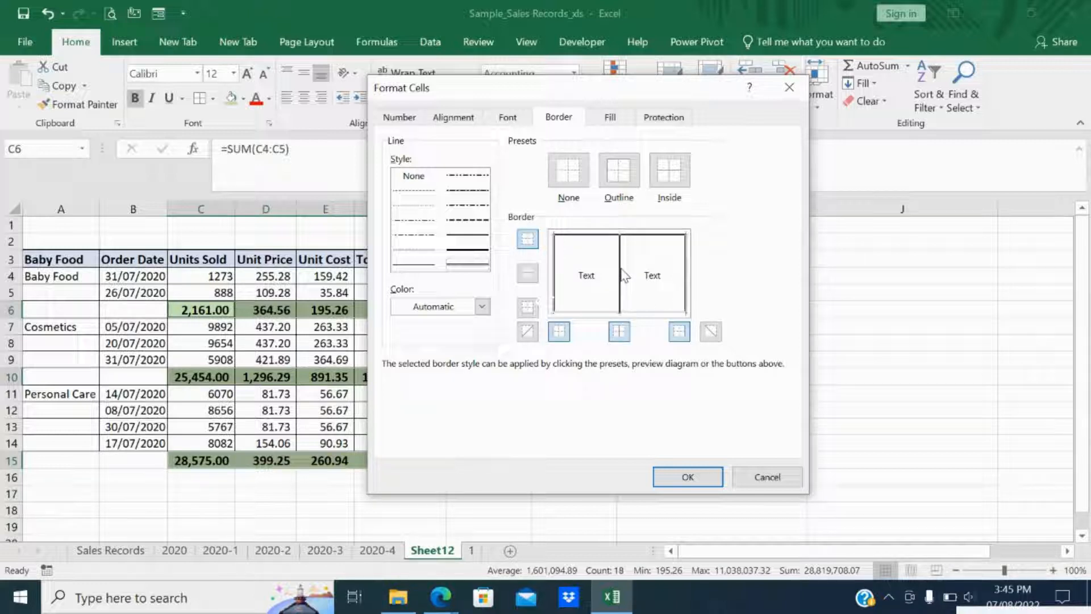
left_click(637, 312)
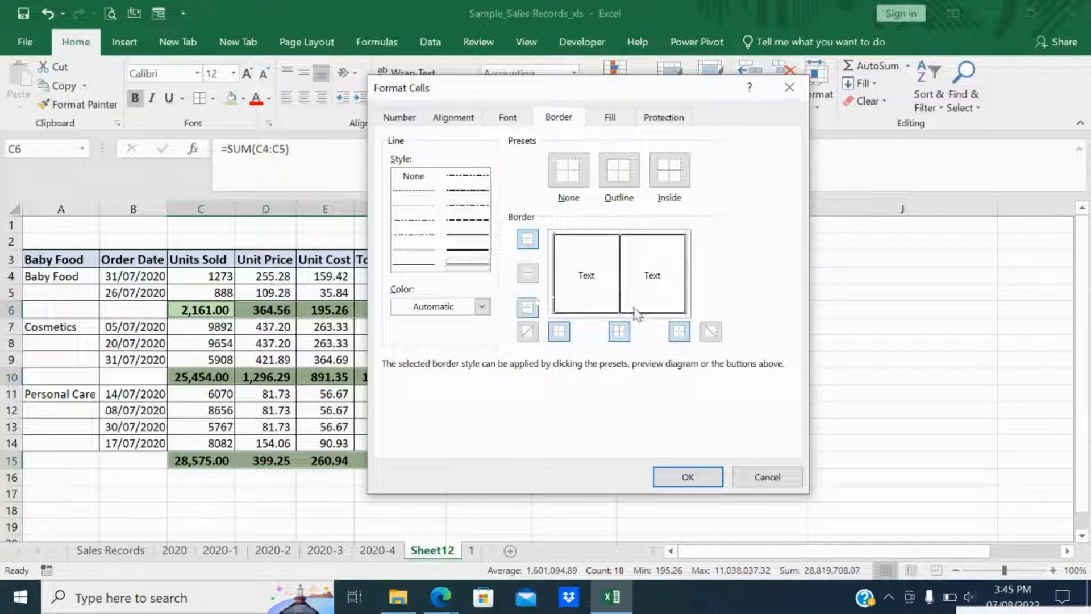
Step: Try to apply the borders with red as the line colour and undo the border formatting
left_click(482, 306)
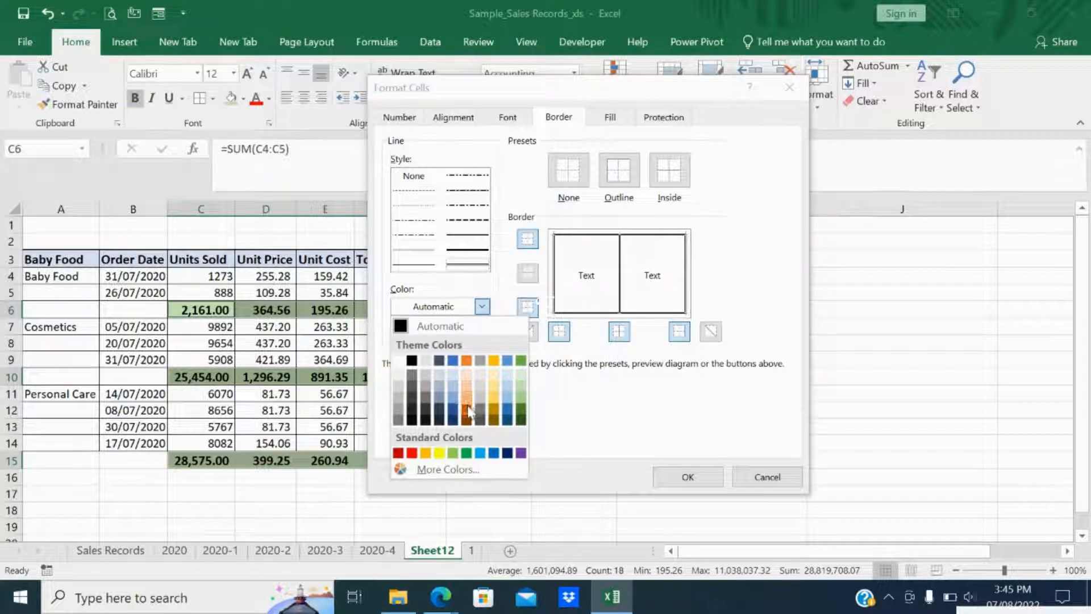
left_click(410, 455)
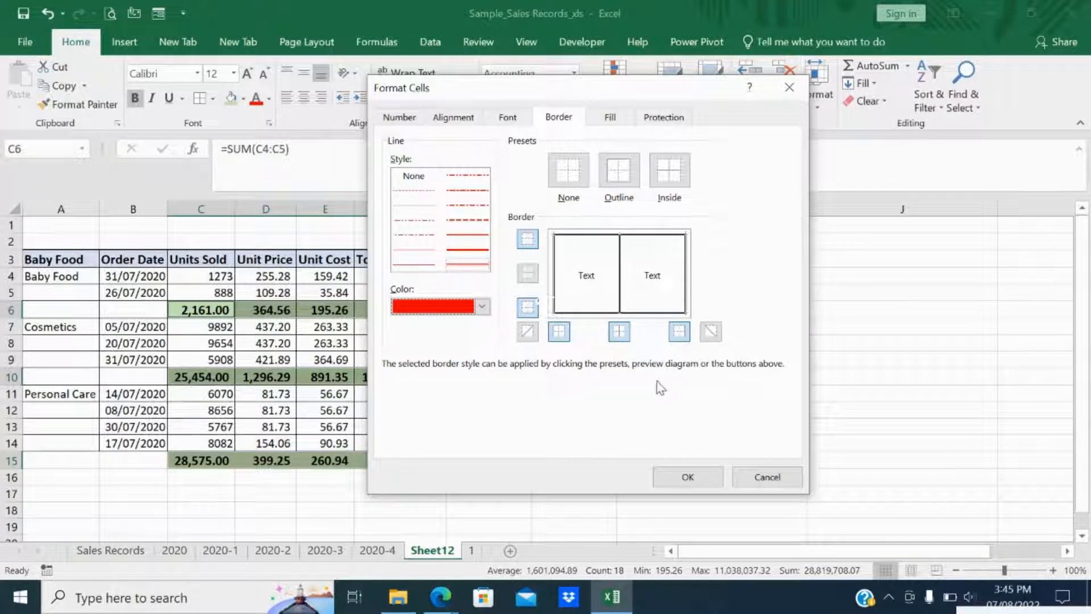
left_click(685, 476)
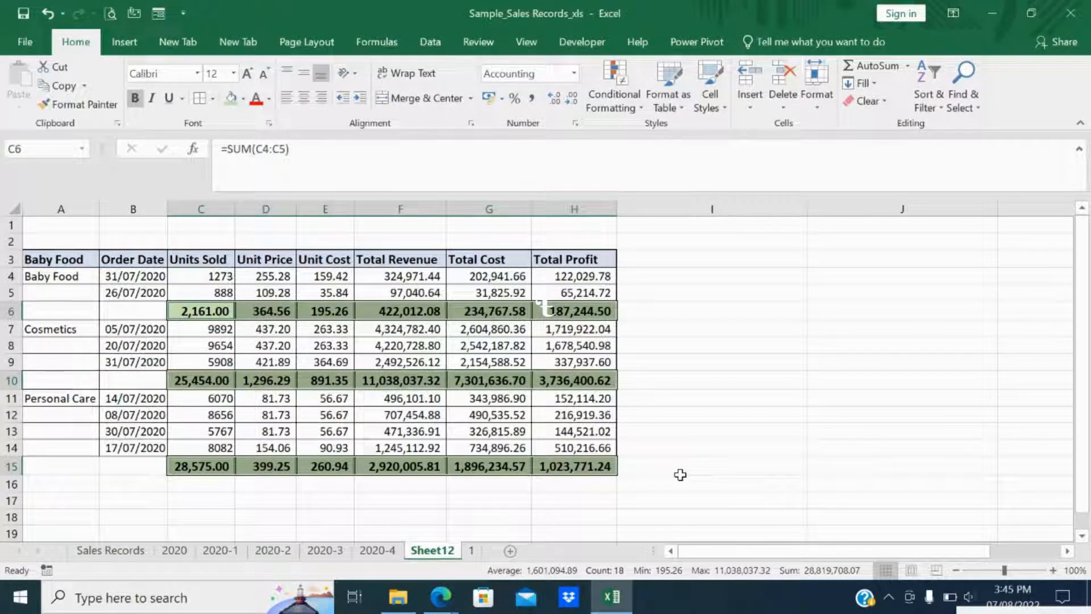
key("Down")
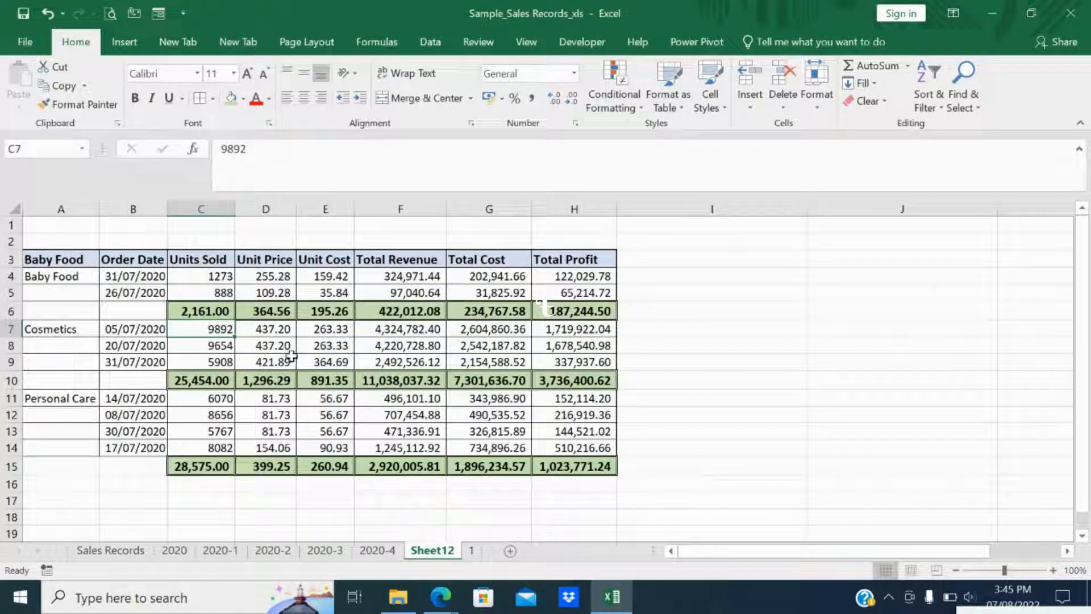
key("ctrl+z")
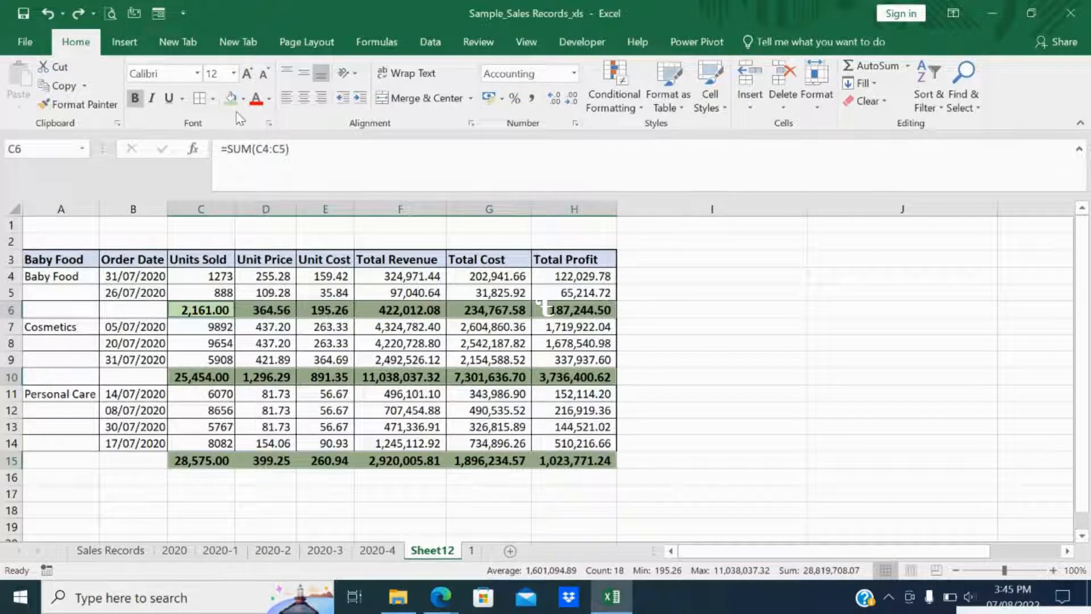
Step: Set the double line style for the left, inner vertical, right and bottom borders of the subtotal cells
left_click(214, 100)
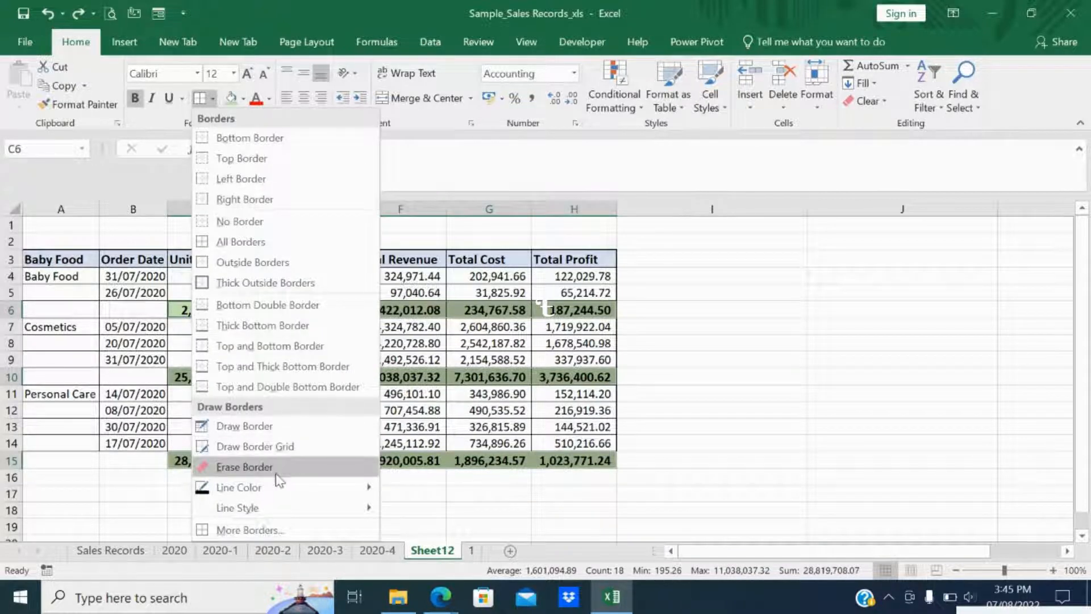
left_click(277, 530)
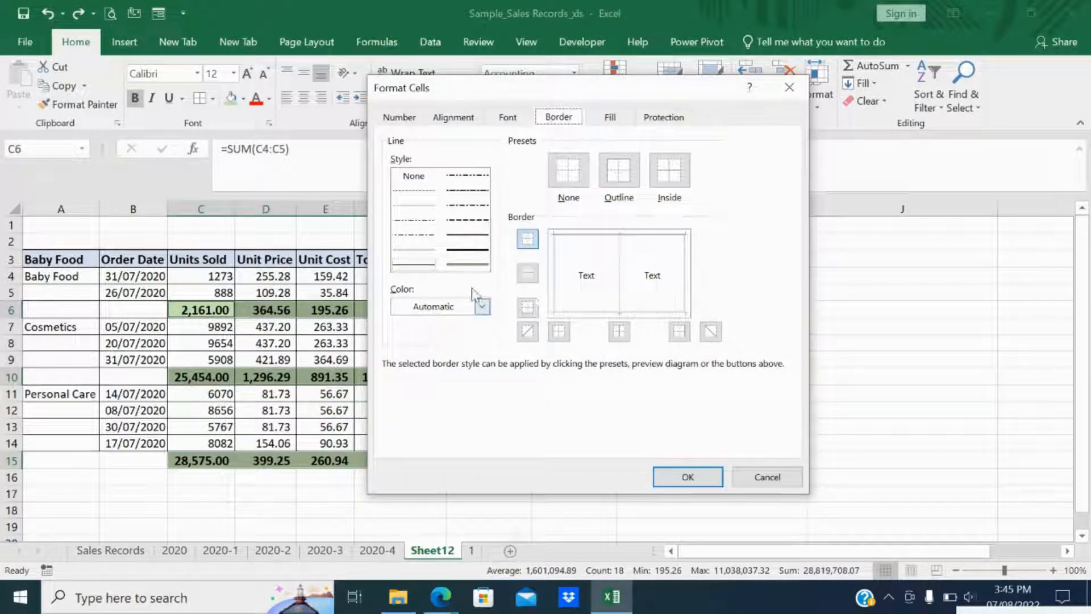
left_click(467, 269)
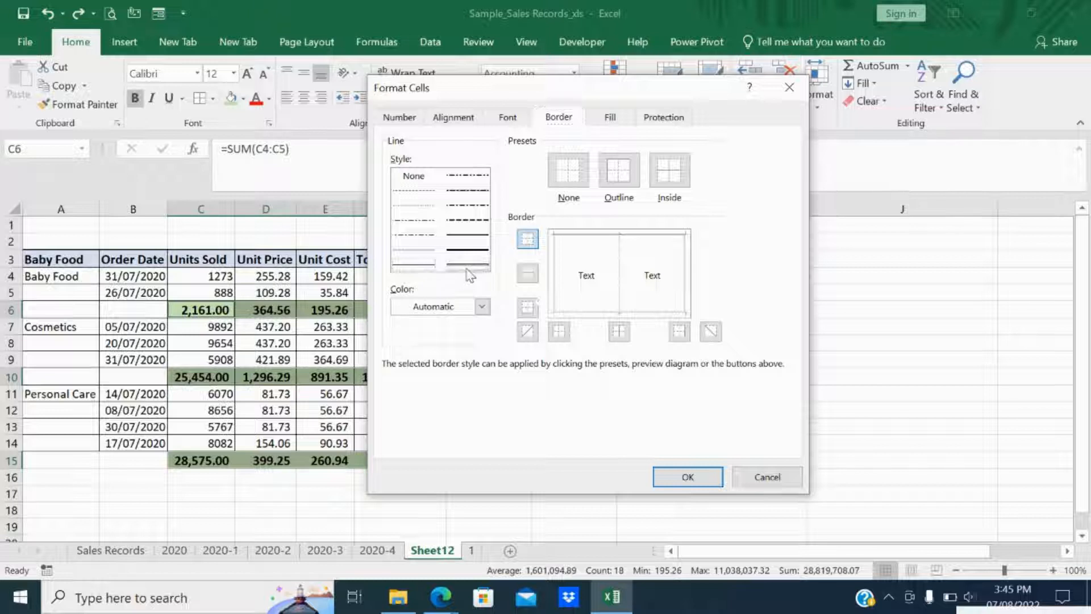
left_click(554, 294)
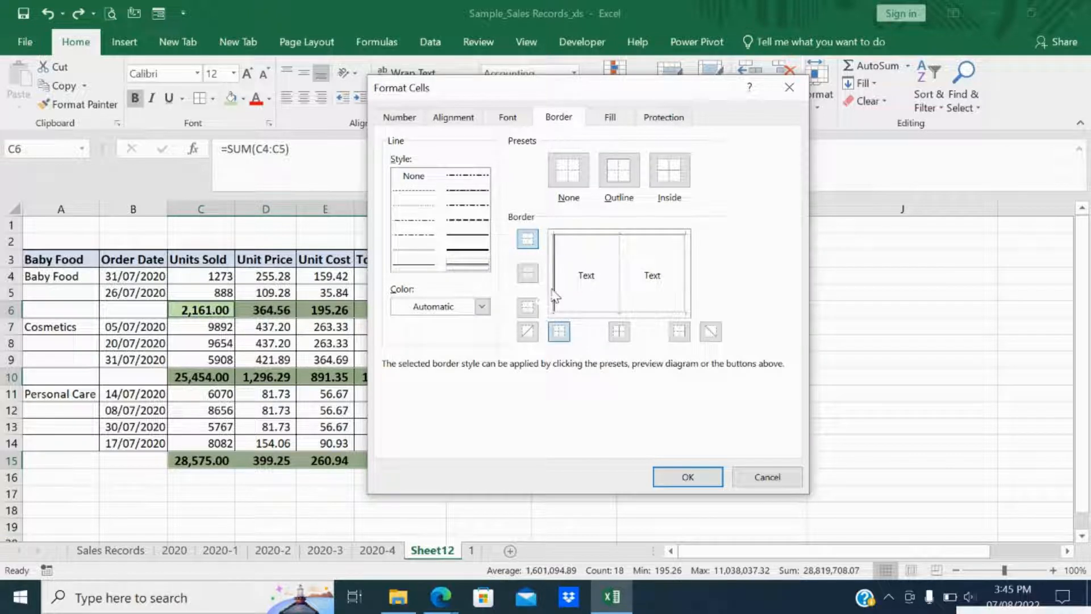
left_click(619, 280)
left_click(687, 302)
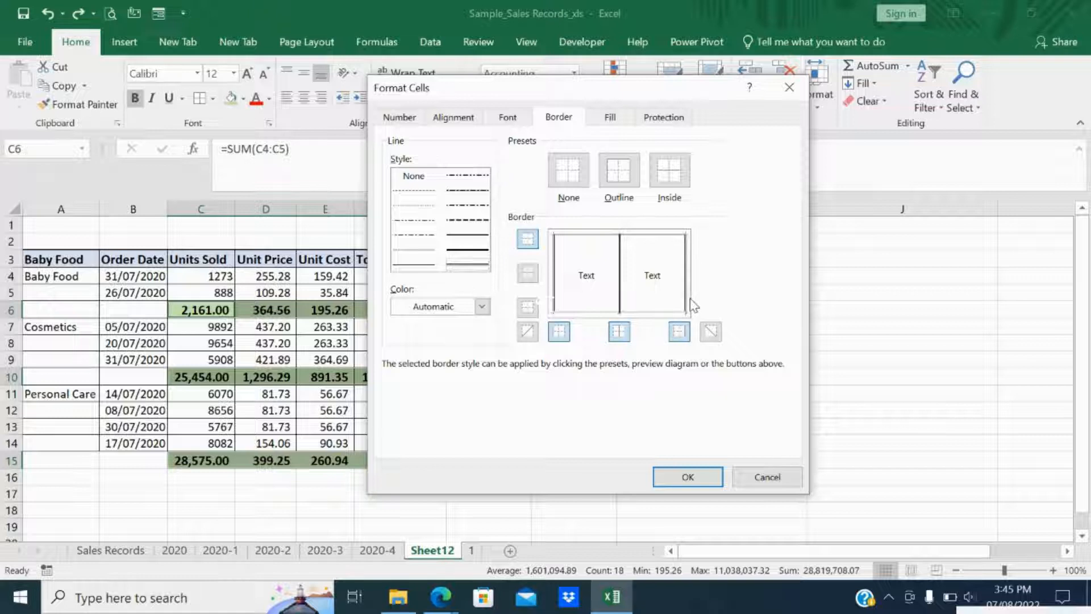
left_click(648, 313)
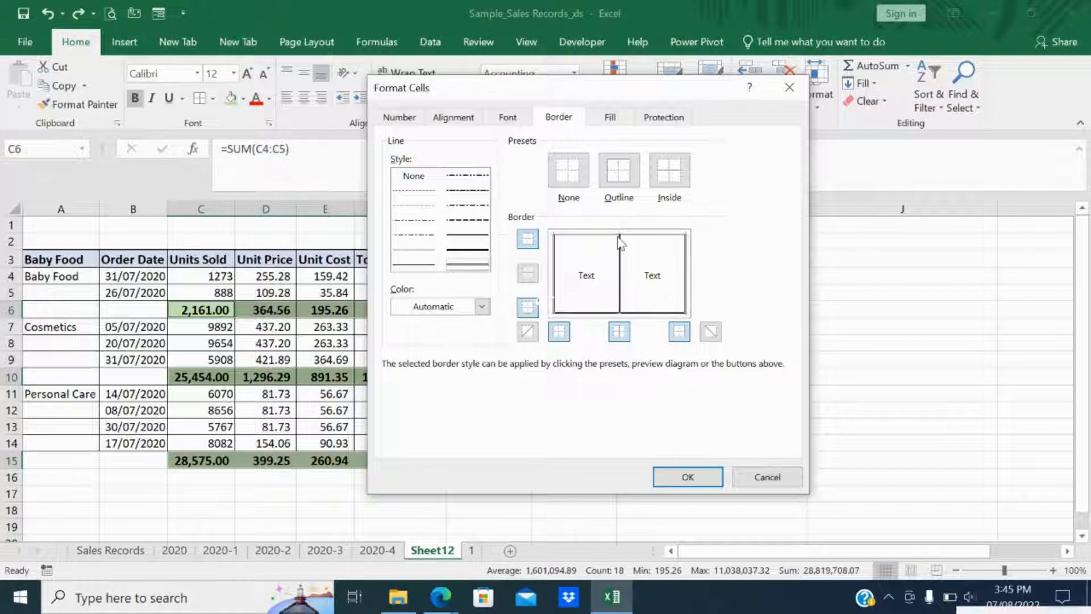
Step: Apply red double-line borders to the outer edges and inner verticals of the subtotal cells
left_click(482, 306)
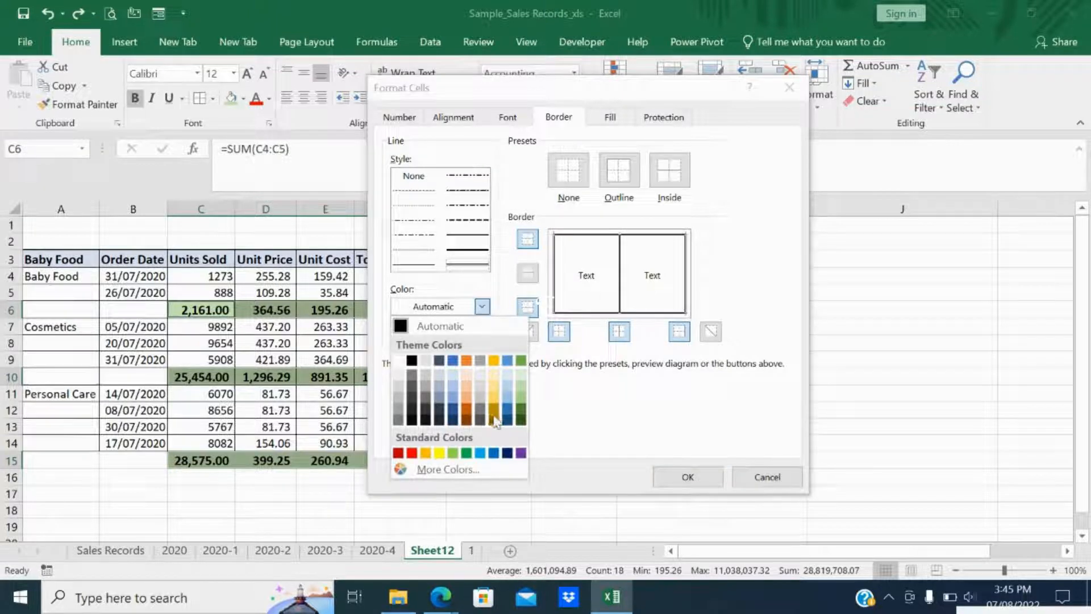
left_click(413, 453)
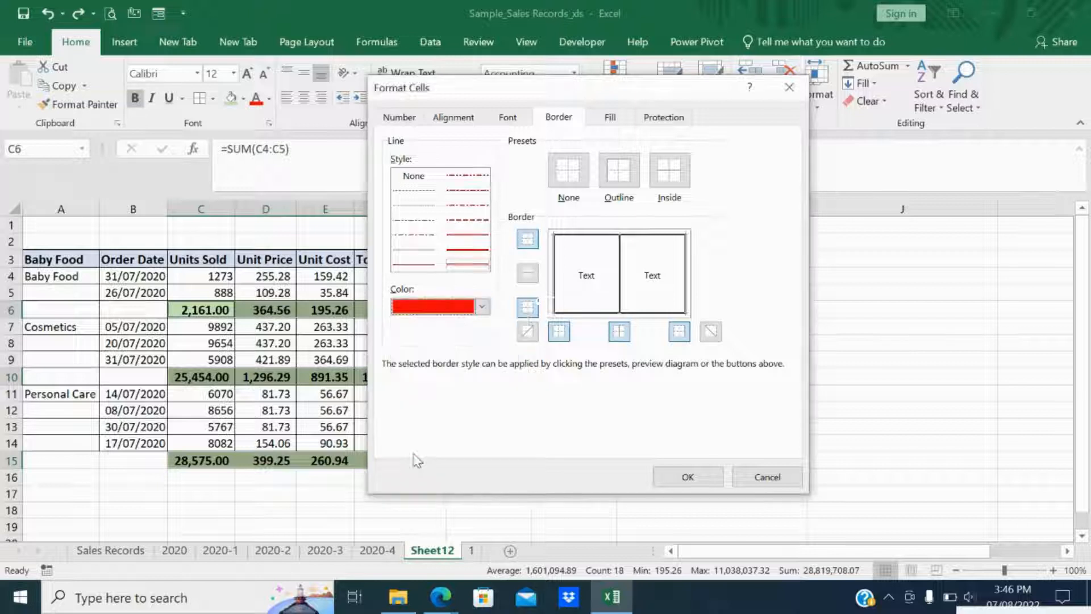
left_click(555, 299)
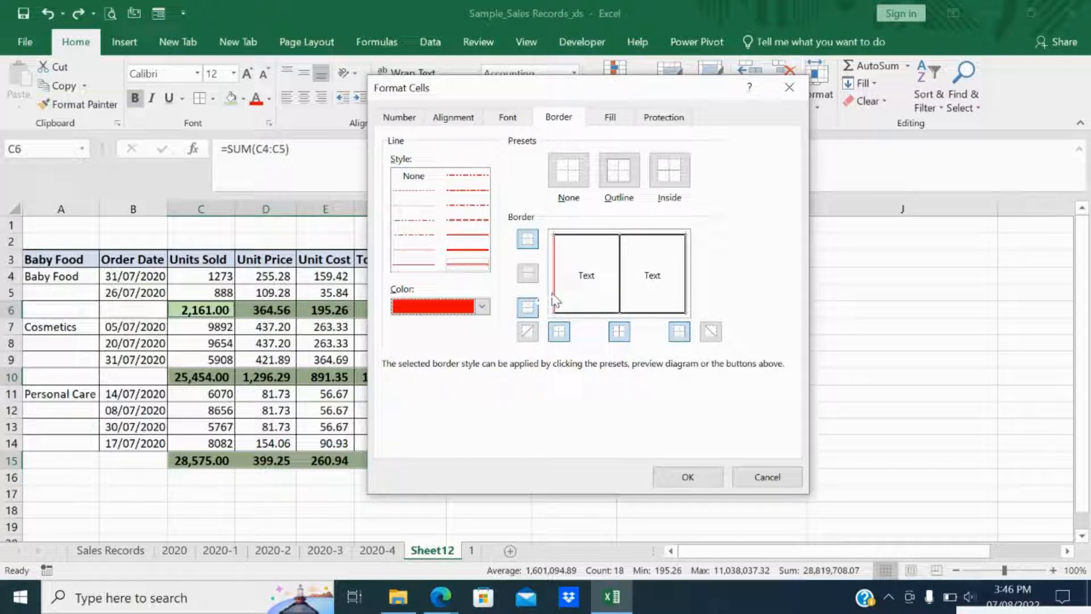
left_click(612, 236)
left_click(621, 276)
left_click(686, 302)
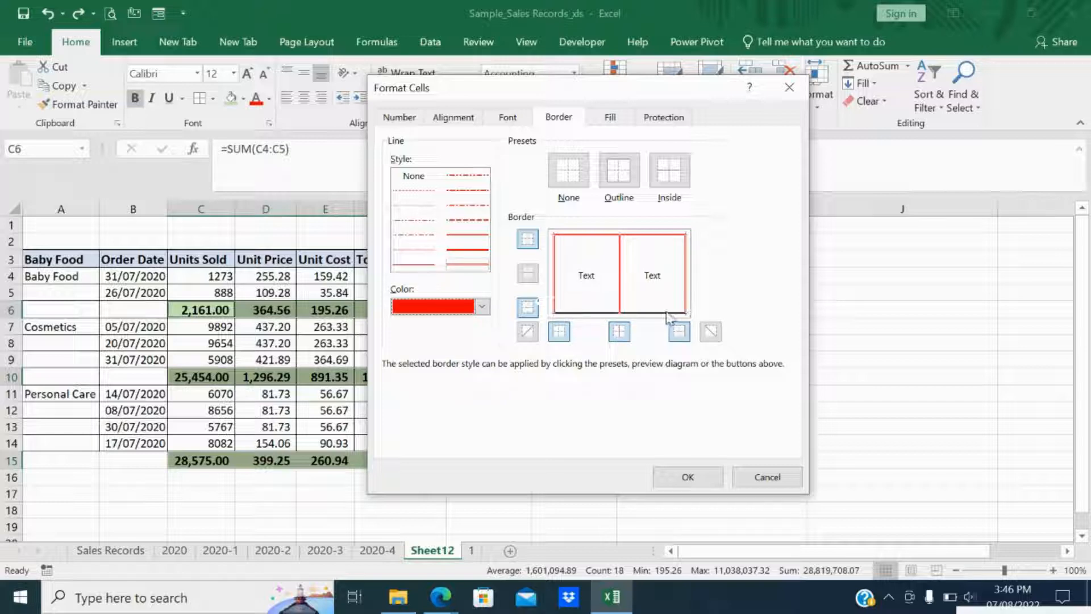
left_click(669, 313)
left_click(688, 479)
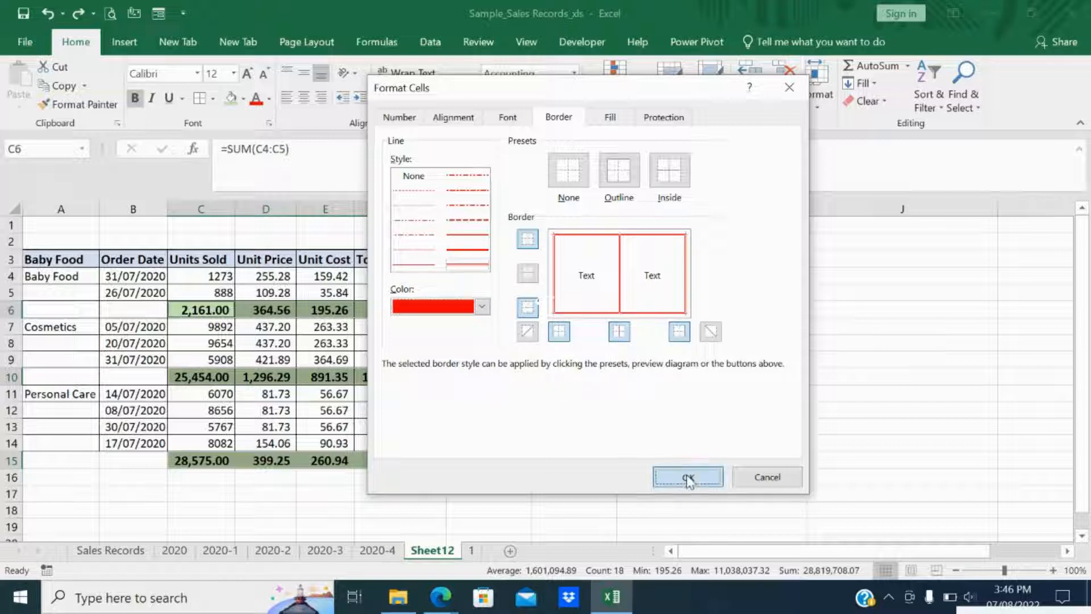
left_click(687, 470)
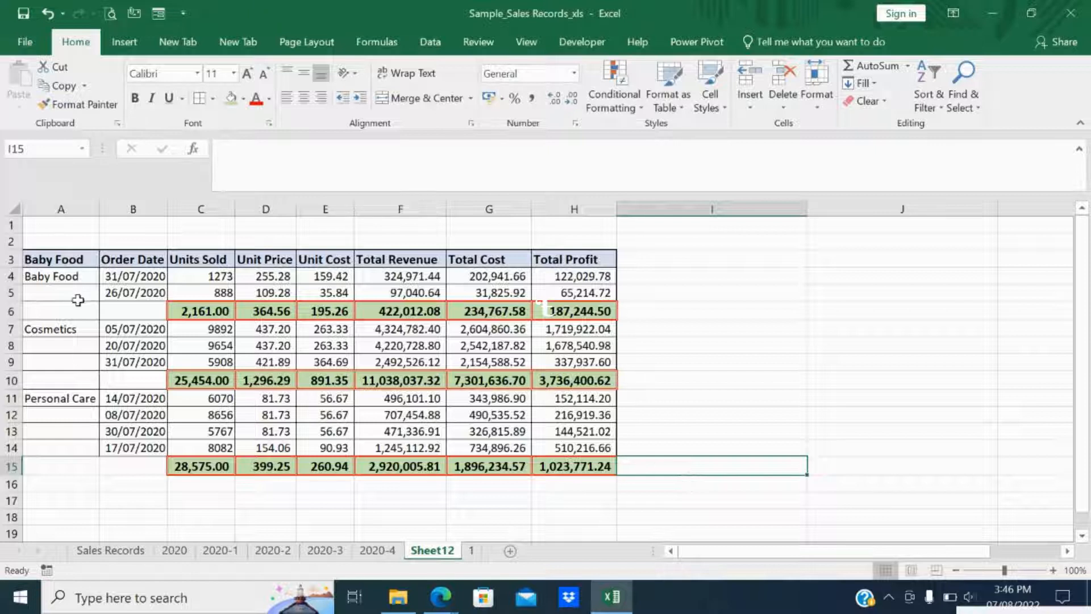
Step: Merge and center cells A6:B6 and enter the label "Total"
left_click_drag(78, 310, 114, 310)
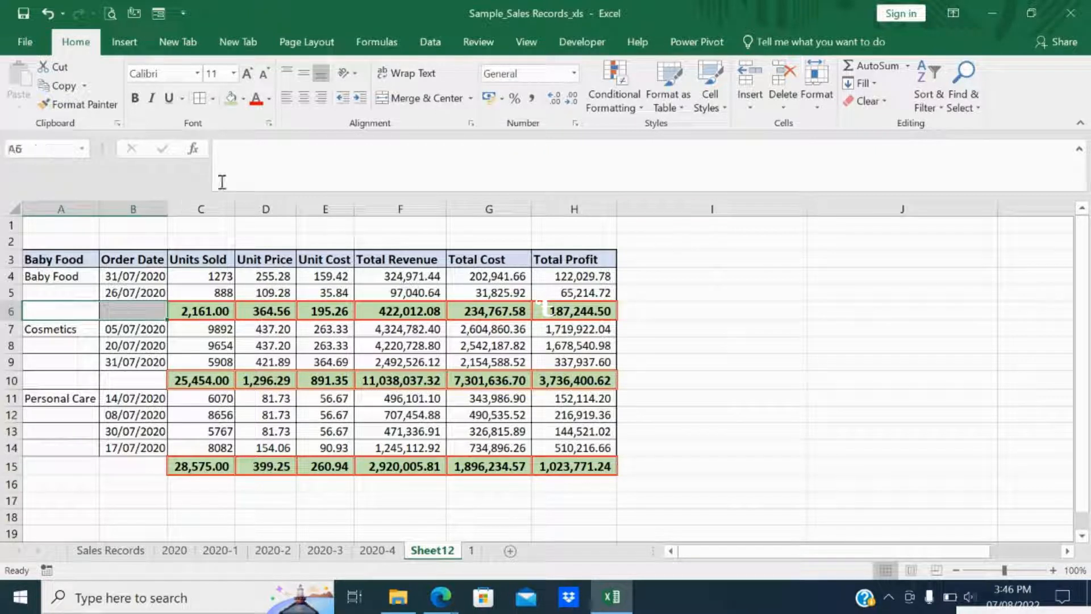
left_click(442, 99)
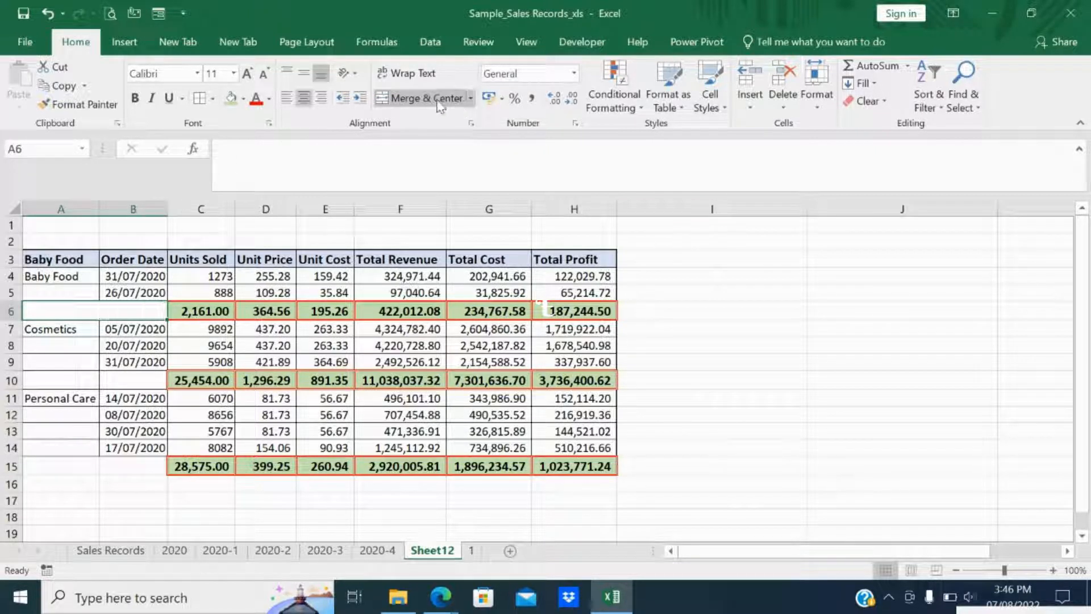
type("Total")
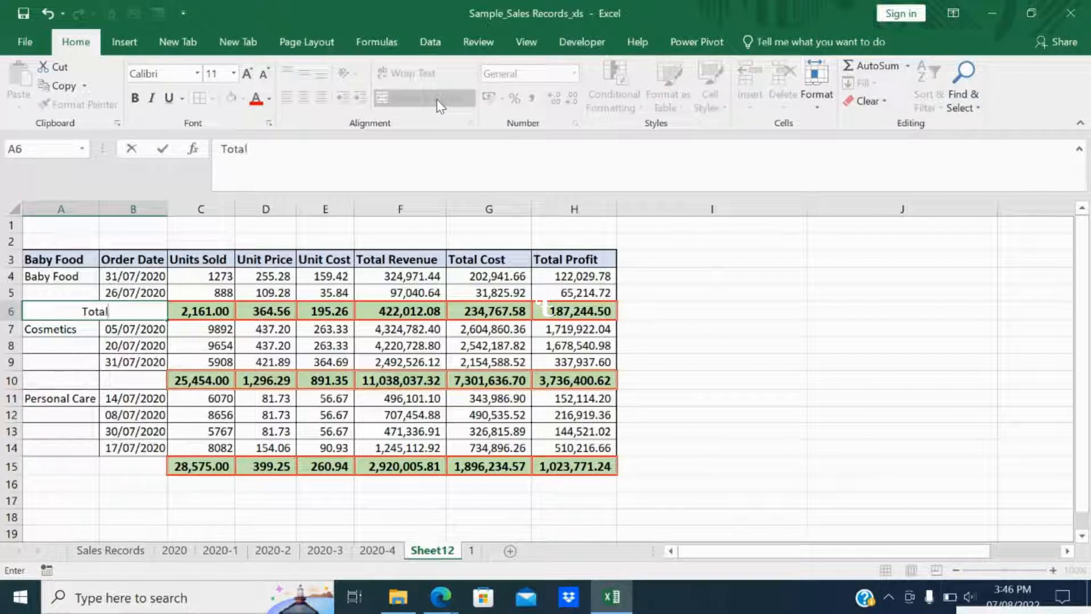
key("Return")
Step: Make the Total label in row 6 bold and increase its font size to 12
key("Up")
key("ctrl+b")
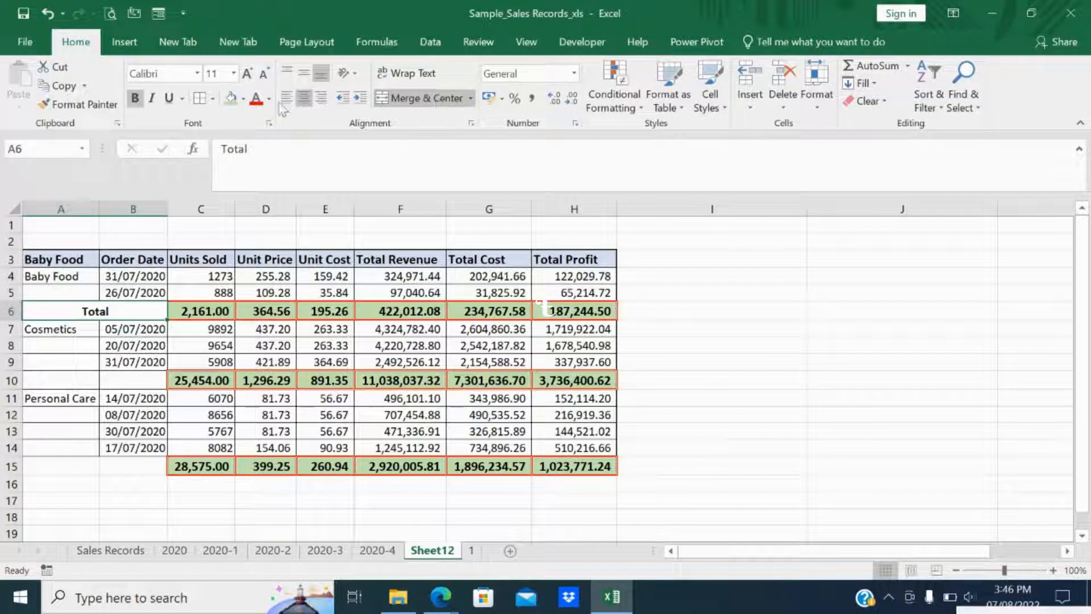
left_click(249, 72)
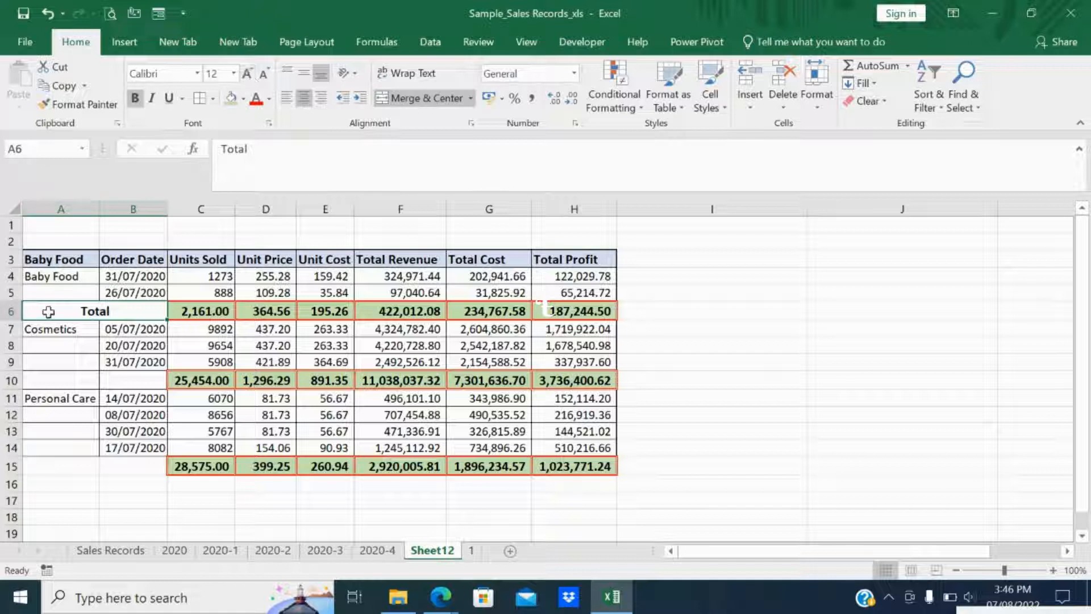
Step: Copy the merged Total label from row 6 to the Cosmetics and Personal Care subtotal rows, 10 and 15
key("ctrl+c")
key("Down")
key("Down")
key("Down")
key("Down")
key("ctrl+v")
key("Down")
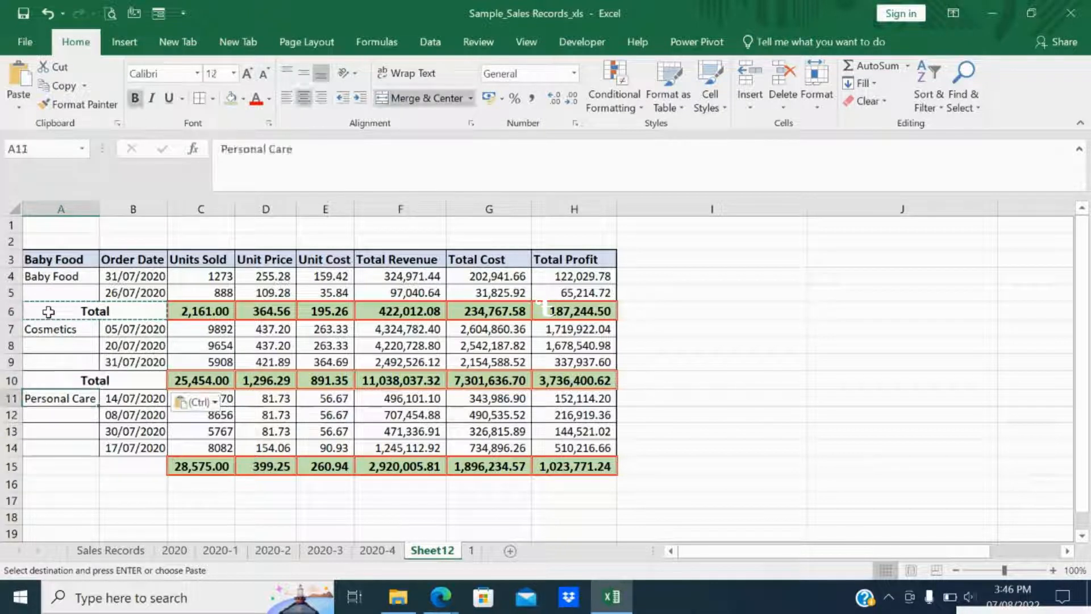
key("Down")
key("Down")
key("Down")
key("Down")
key("ctrl+v")
key("Up")
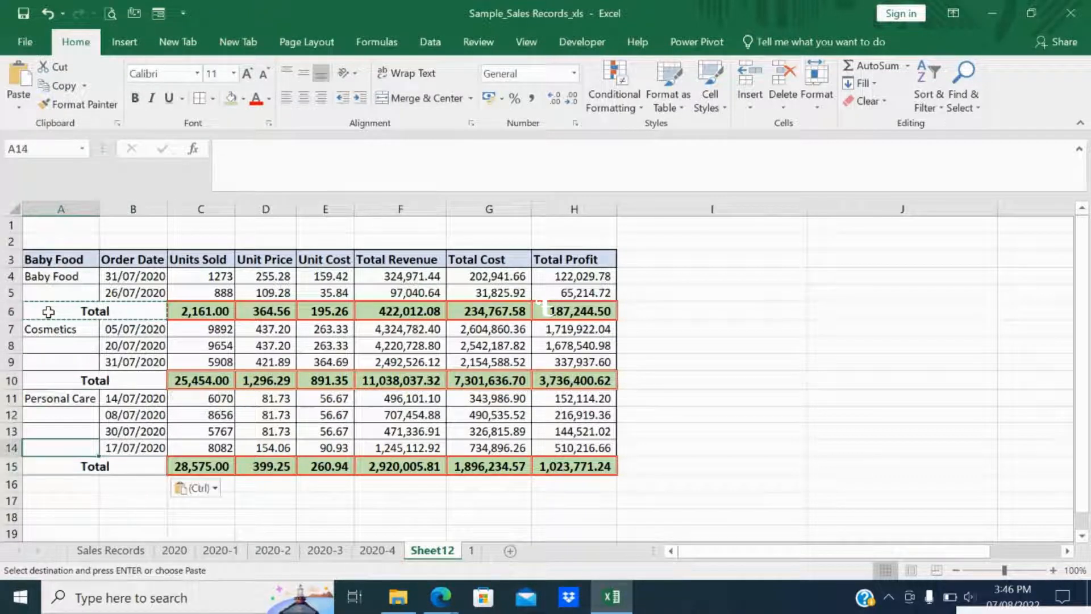
key("Up")
key("Up")
key("Up")
key("Up")
key("Up")
key("Up")
key("Up")
key("Up")
key("Up")
key("Up")
key("Up")
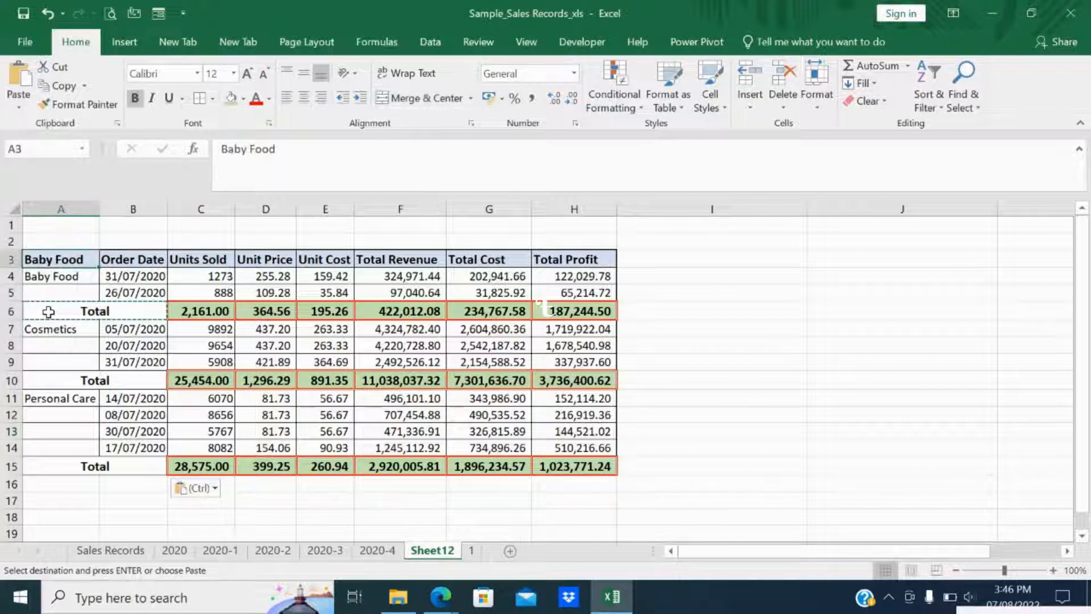
key("shift+Right")
key("Down")
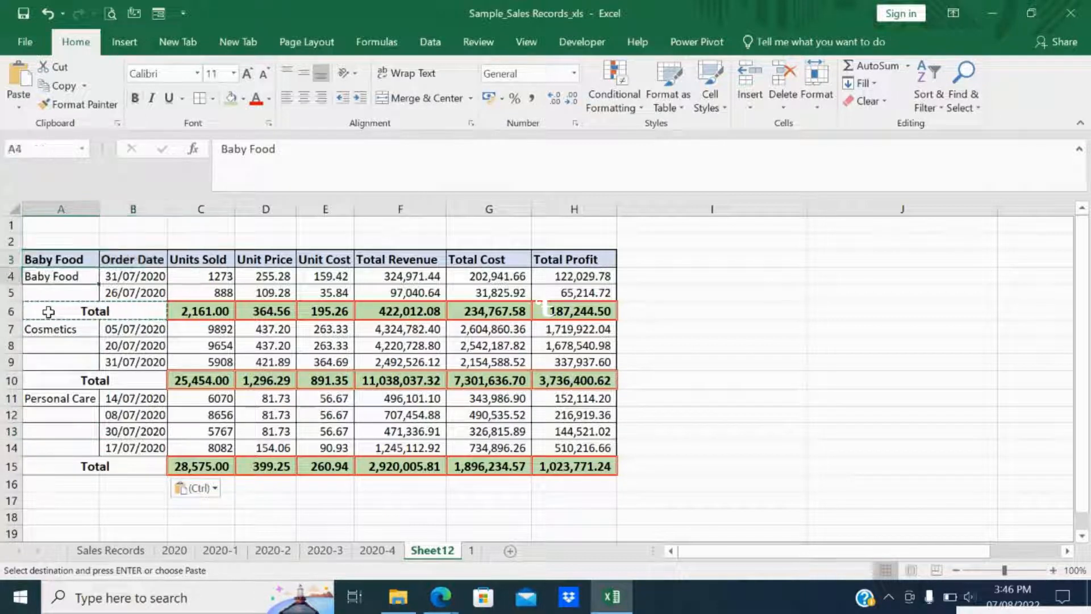
Step: Convert the range A3:H14 into a table with headers
key("Down")
key("Right")
key("ctrl+t")
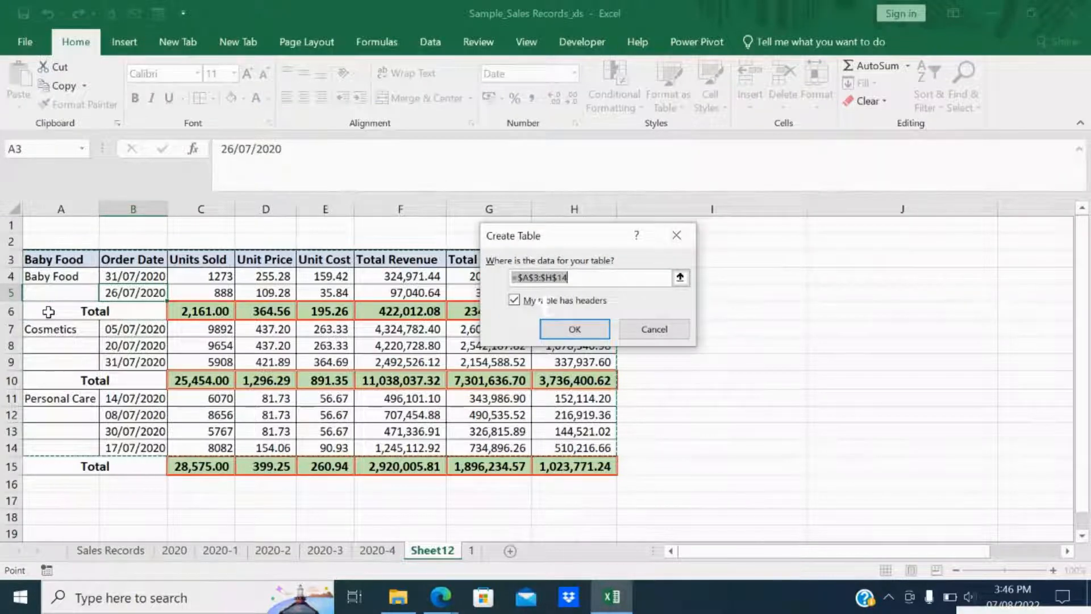
left_click(555, 330)
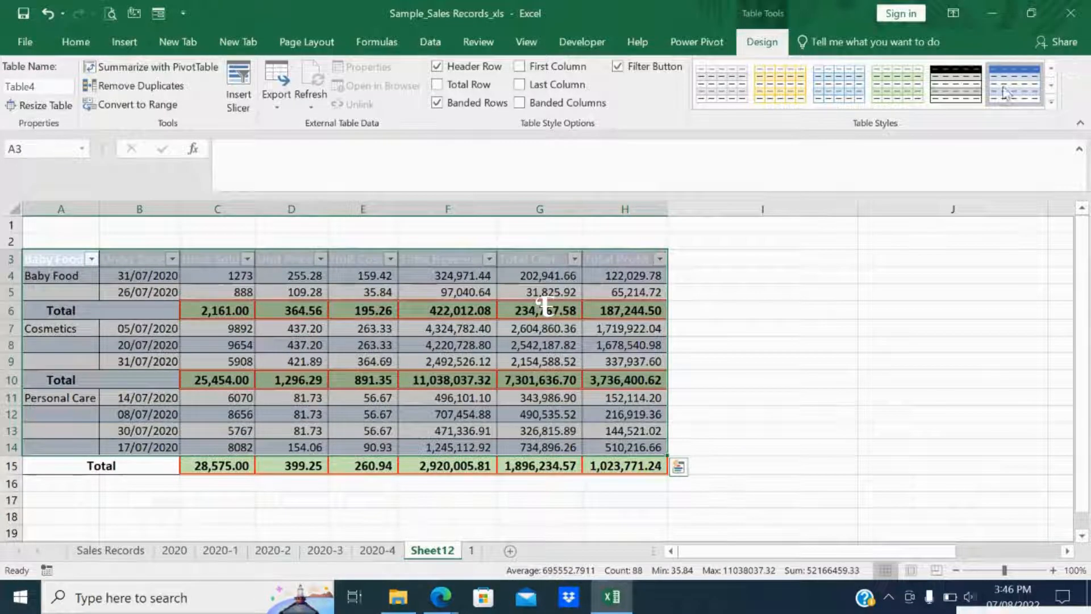
Step: Apply the orange style from the first row of the Medium styles to the table
left_click(1053, 102)
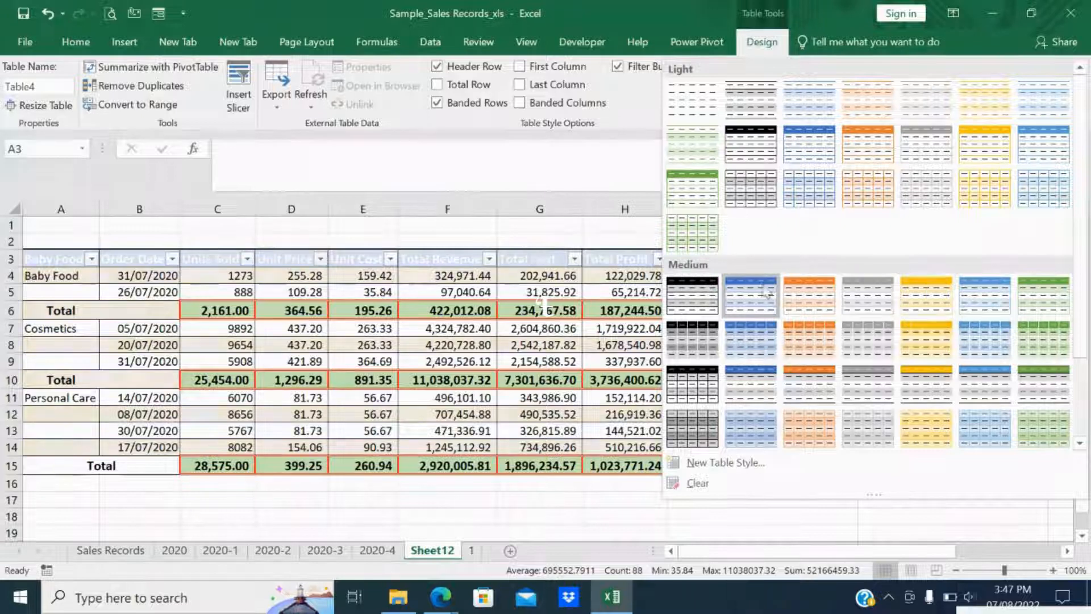
left_click(801, 298)
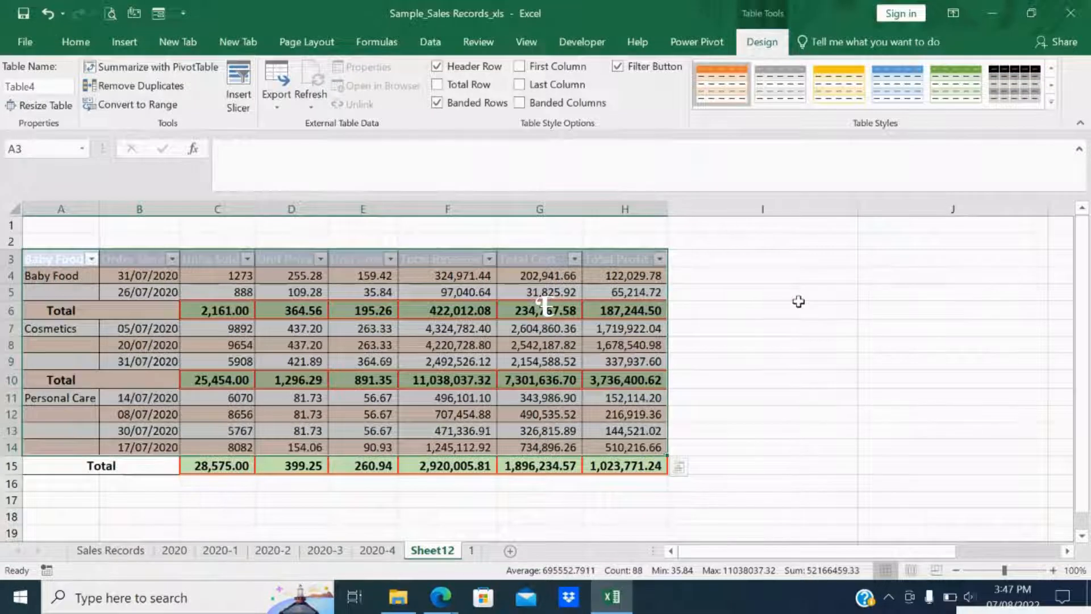
left_click(799, 303)
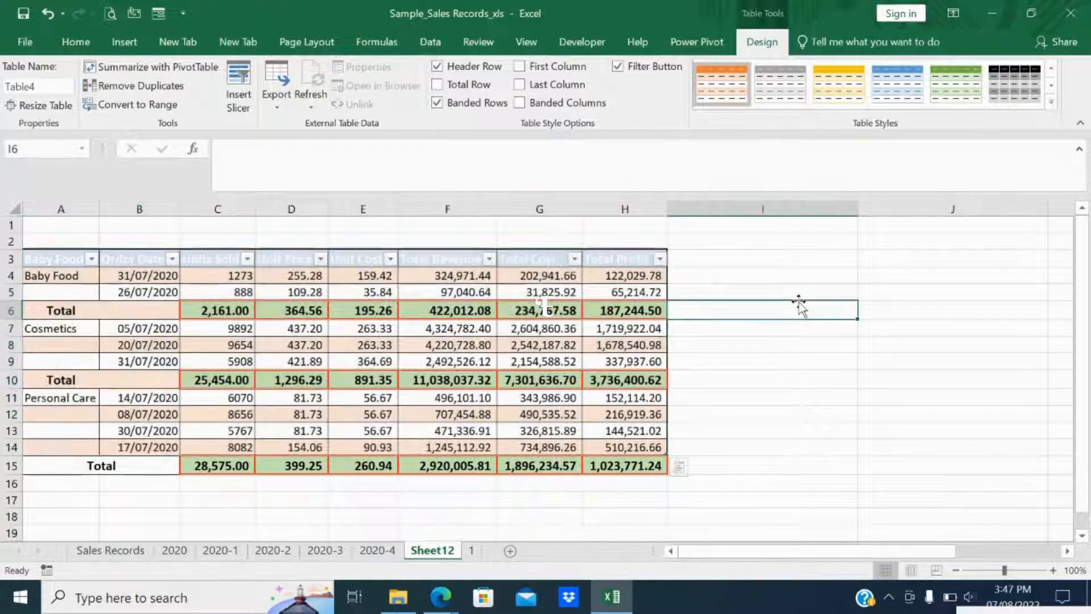
Step: Right-align the Total labels in cells A6 and A10
left_click(101, 310)
left_click(70, 309)
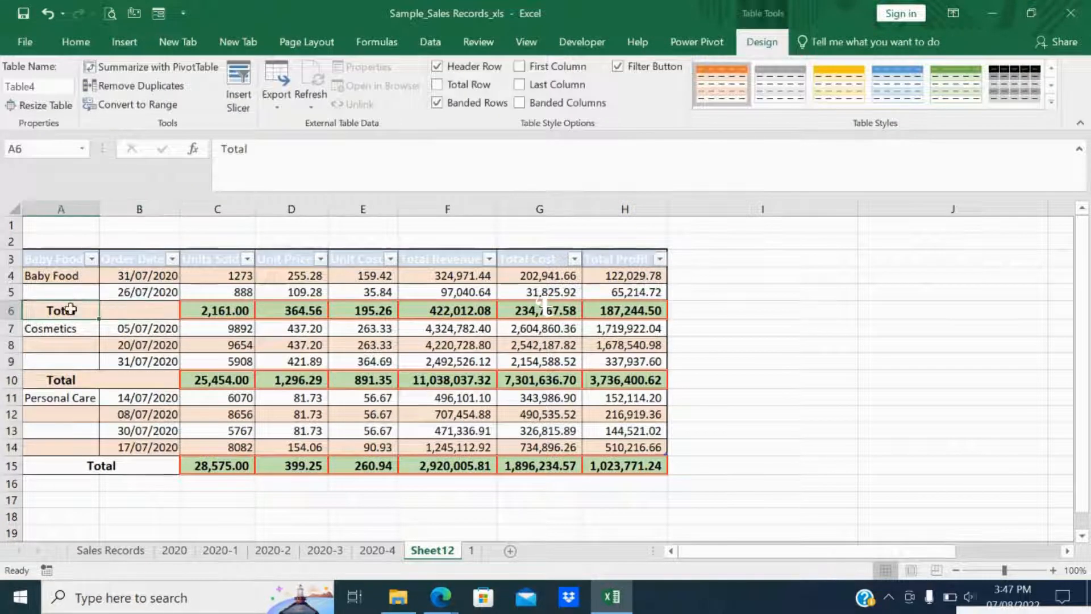
key("shift+Right")
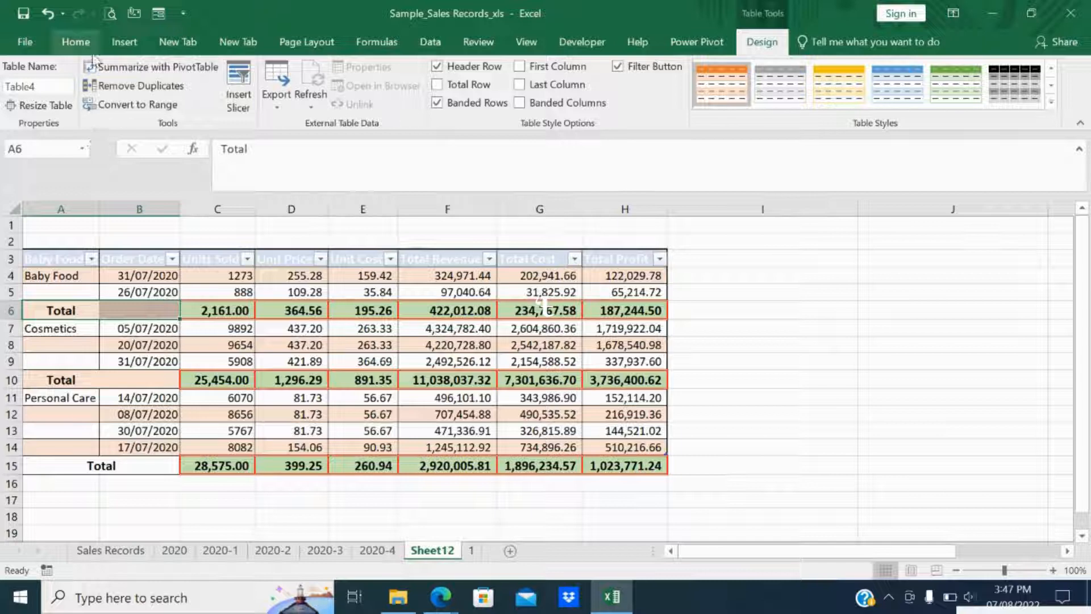
left_click(80, 42)
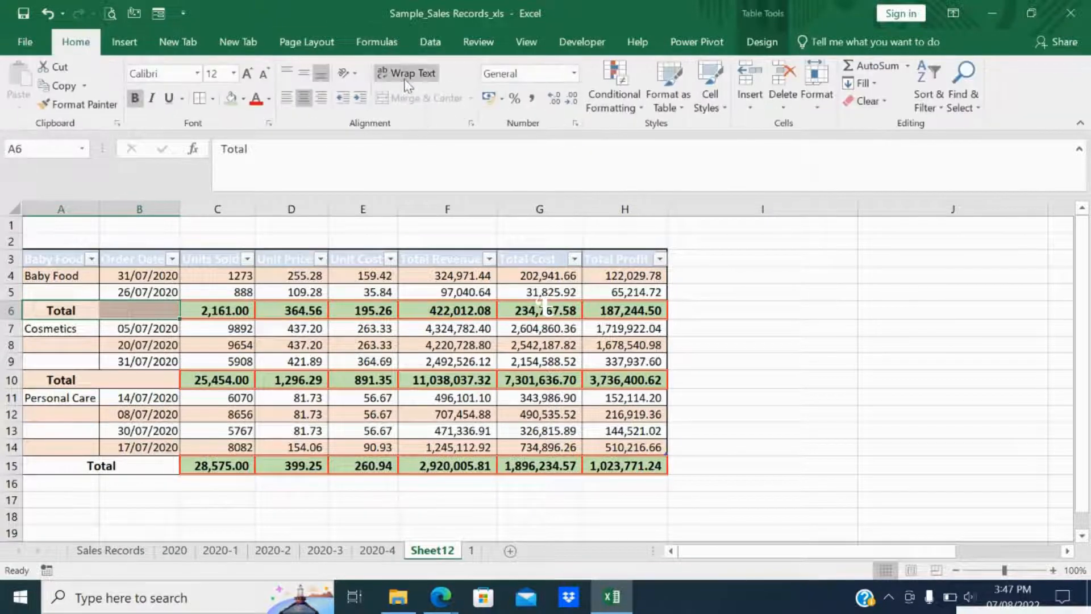
left_click(134, 324)
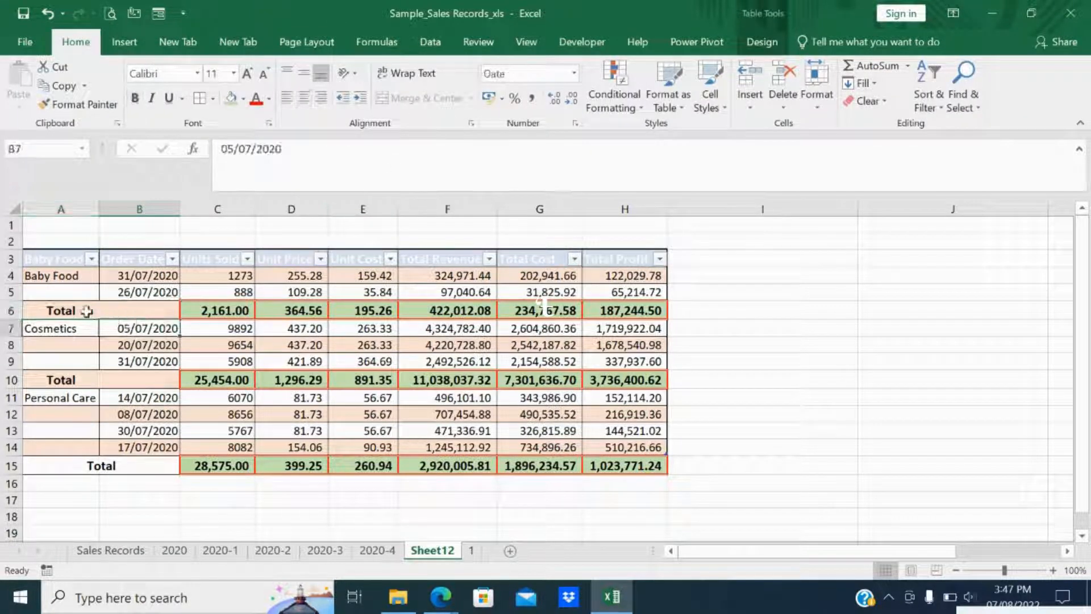
left_click(85, 311)
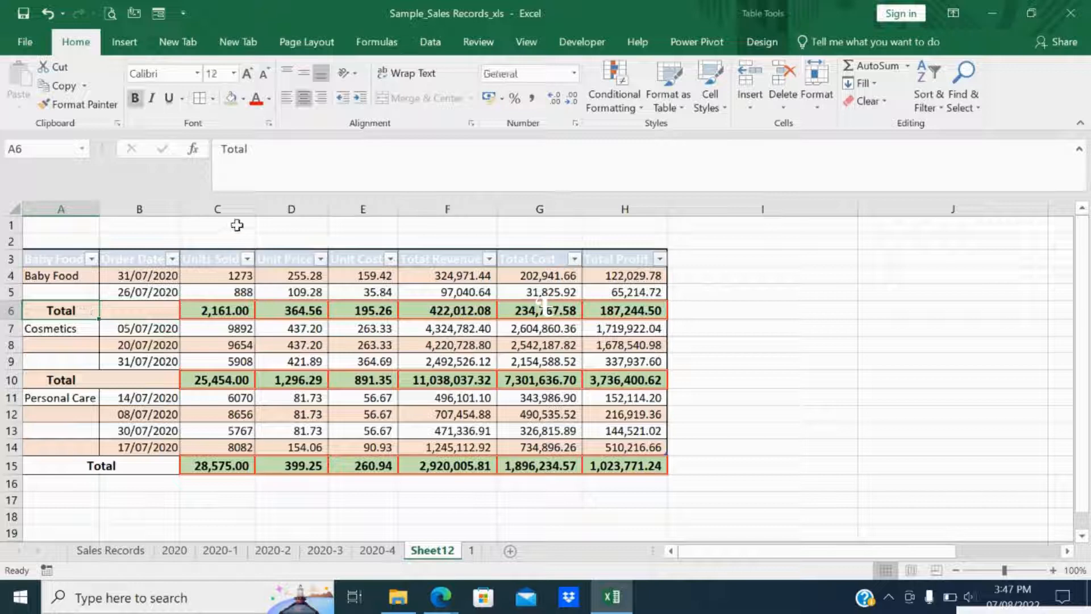
left_click(316, 104)
left_click(83, 380)
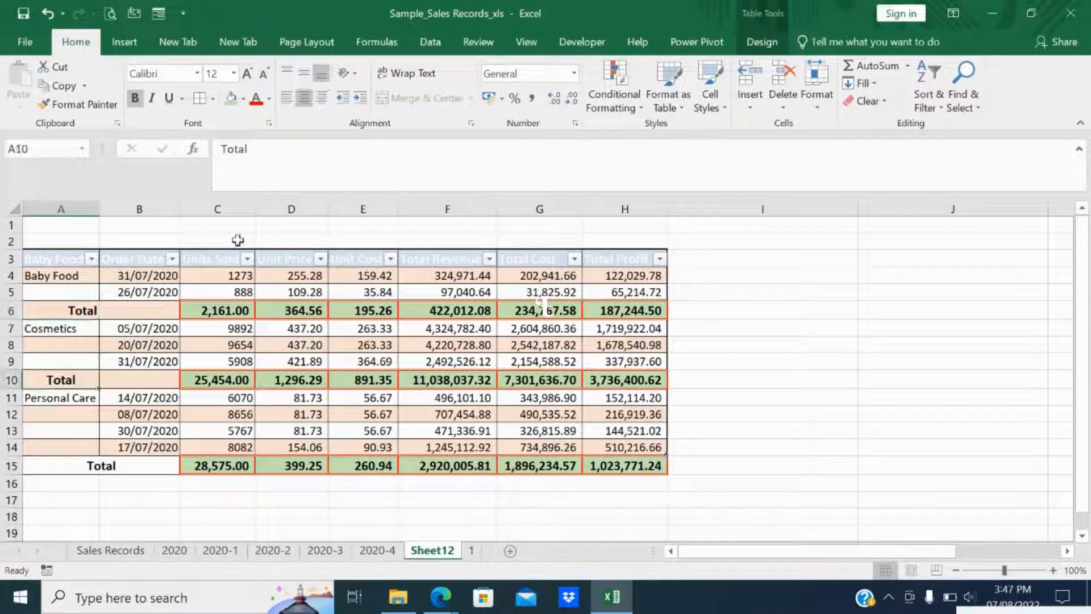
left_click(325, 100)
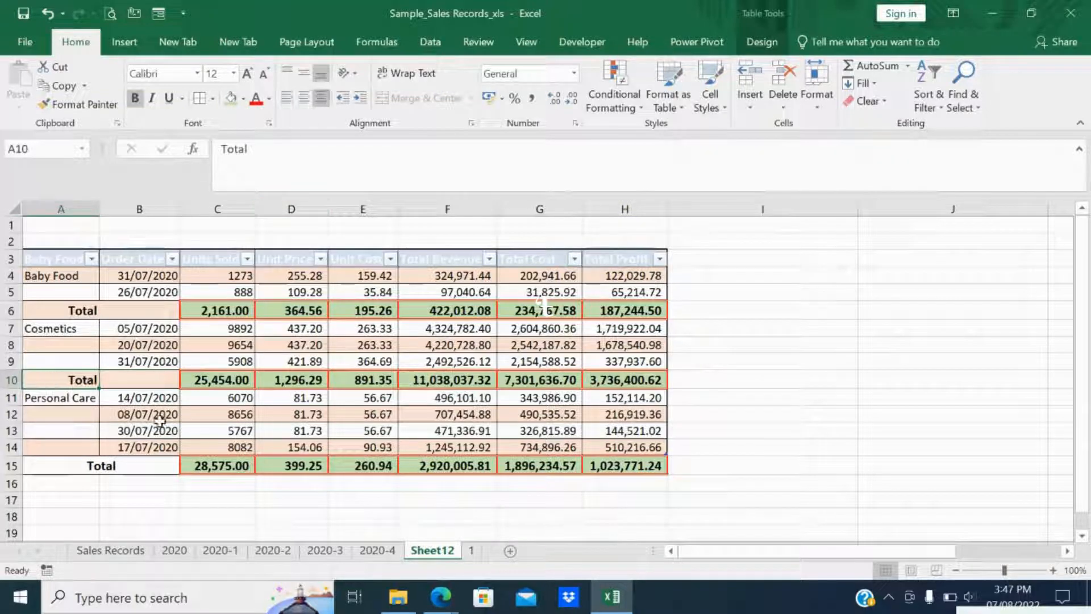
Step: Copy the merged Total label from row 15 onto A10:B10 and right-align the pasted cells
left_click(139, 464)
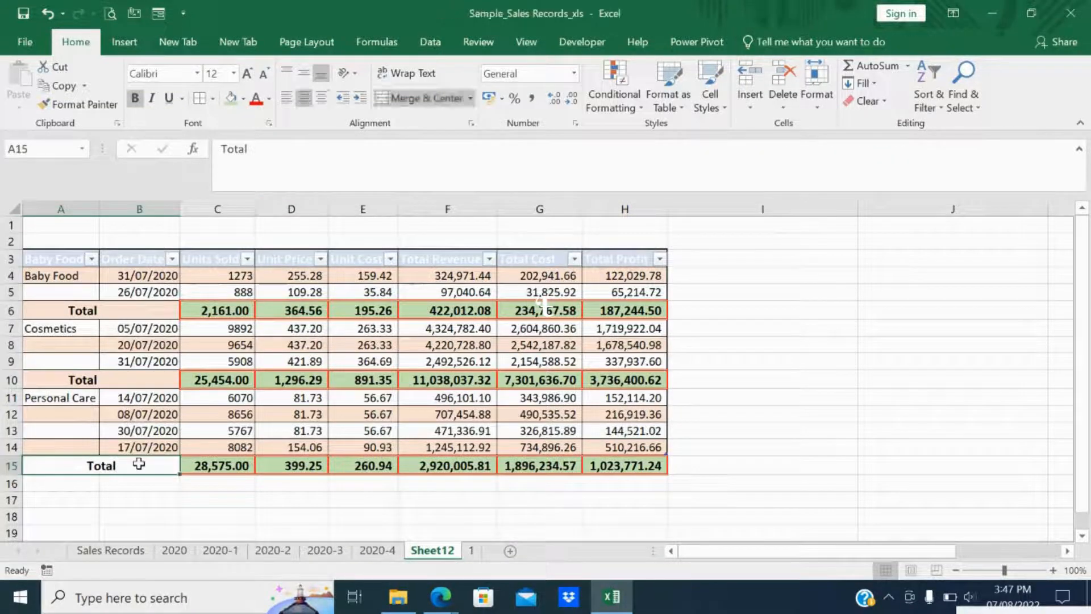
key("ctrl+c")
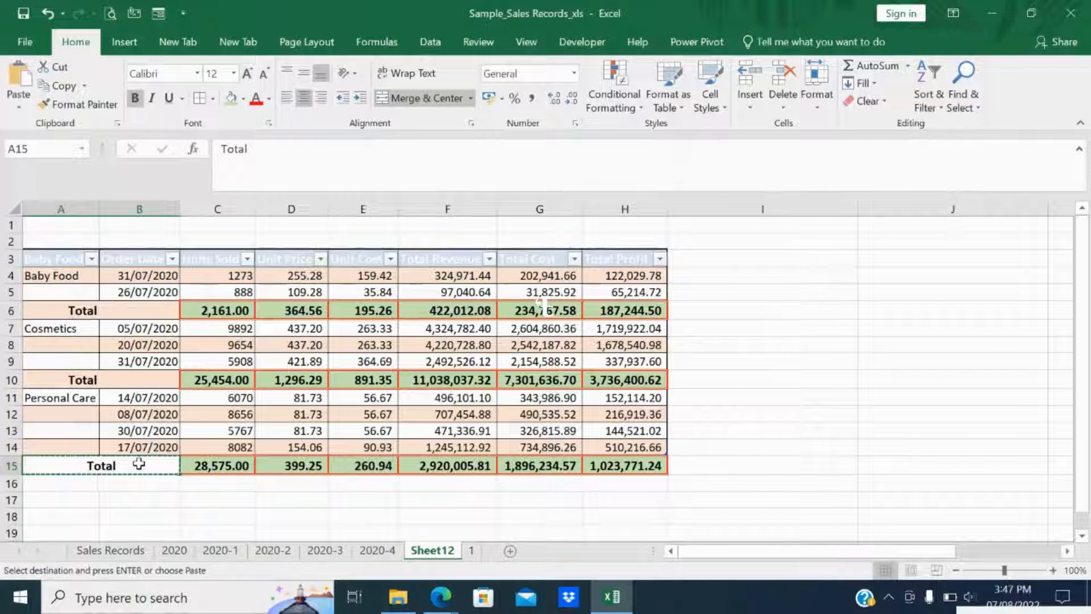
key("Up")
key("Up")
key("Up")
key("Up")
key("Up")
key("ctrl+v")
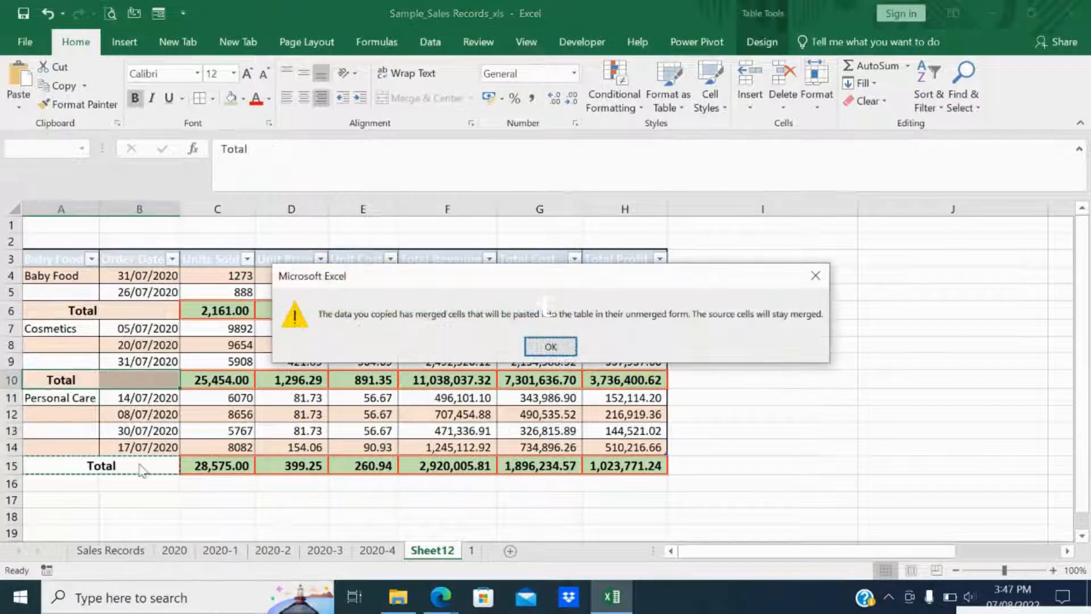
key("Return")
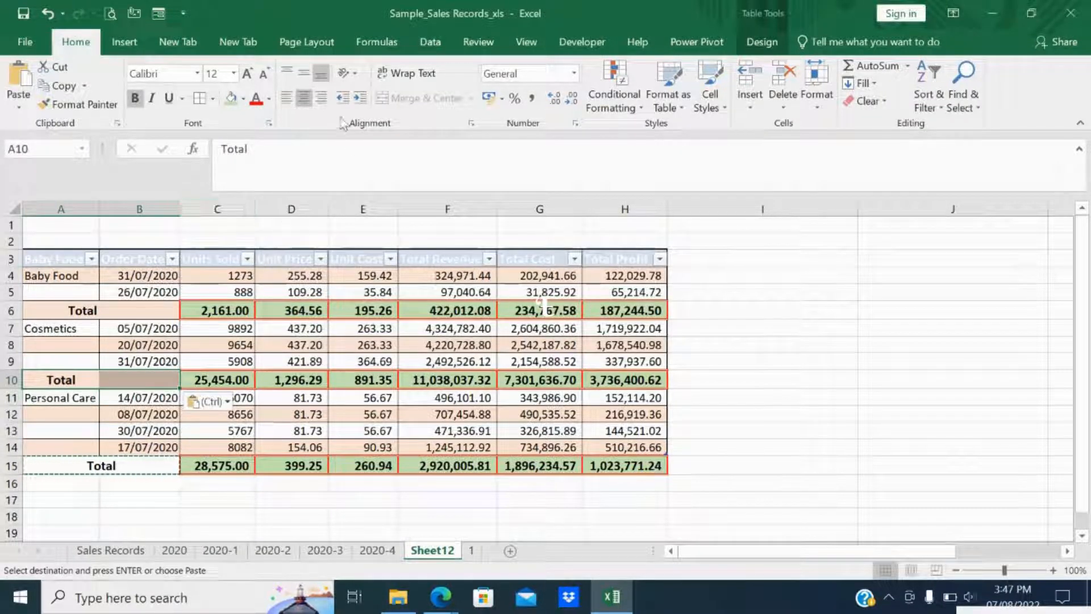
left_click(320, 98)
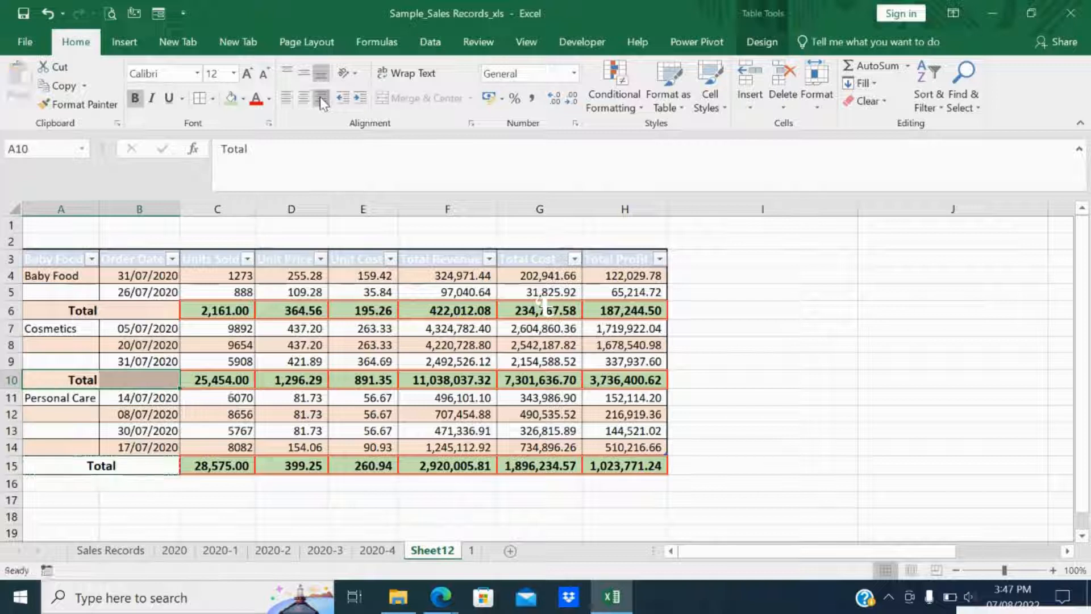
left_click(785, 263)
left_click(73, 257)
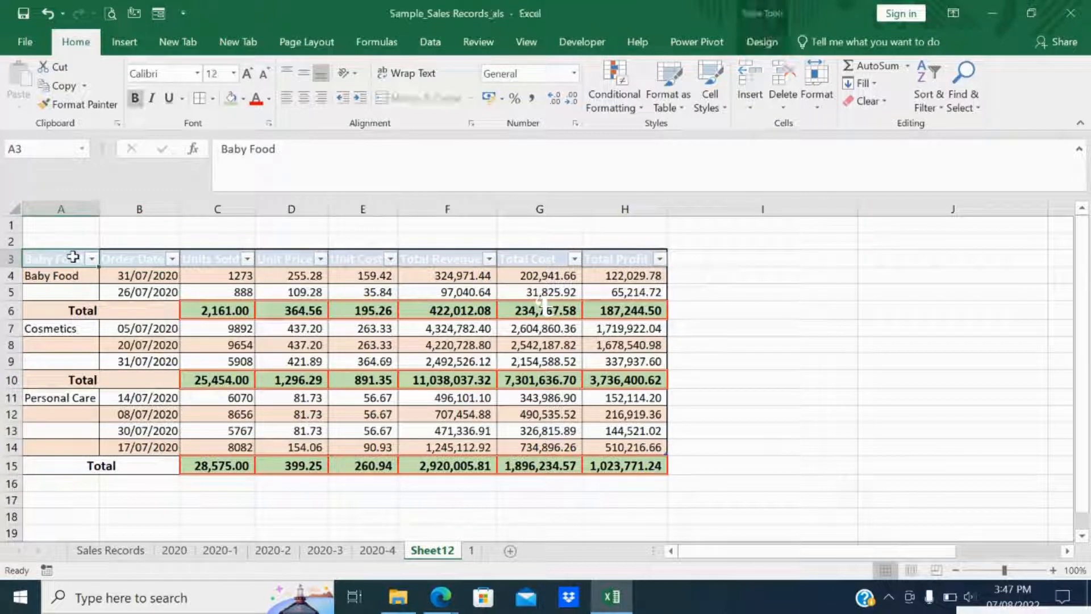
key("Right")
key("Right")
key("Right")
key("Right")
key("Right")
key("Right")
key("Right")
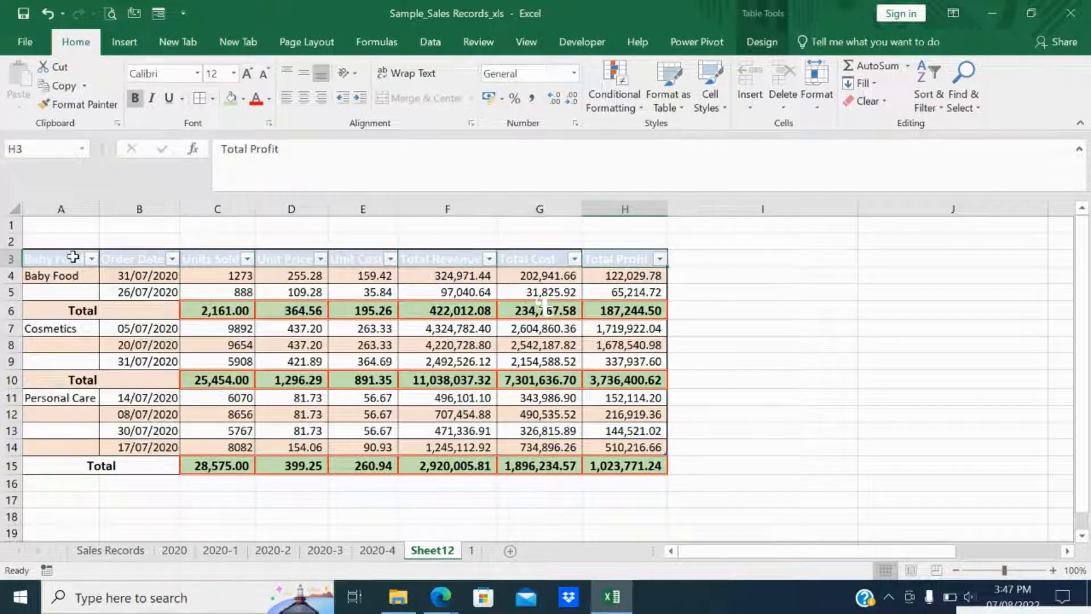
left_click(269, 99)
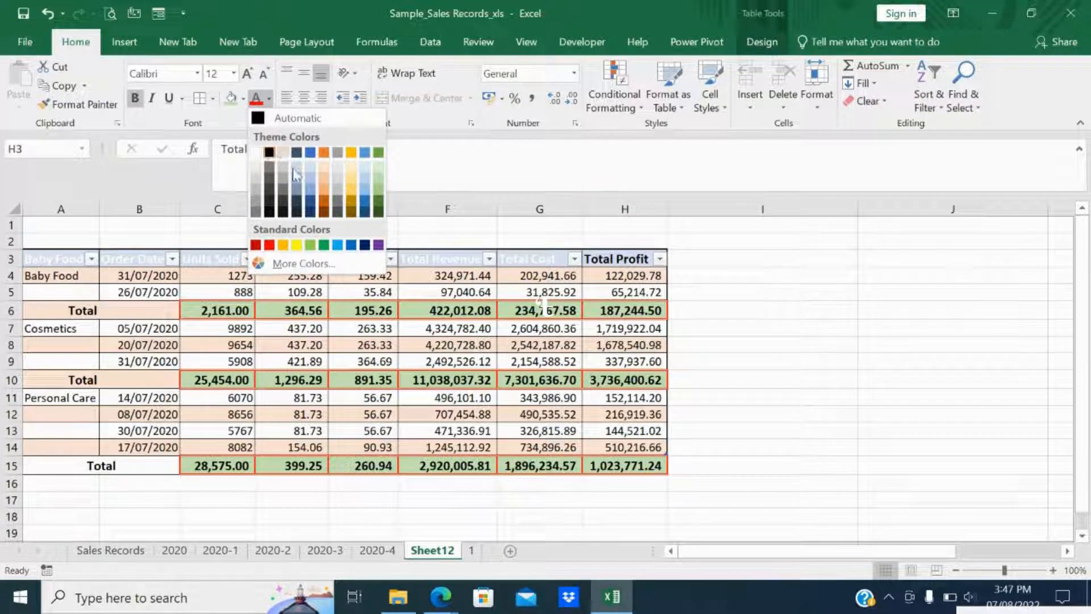
left_click(691, 316)
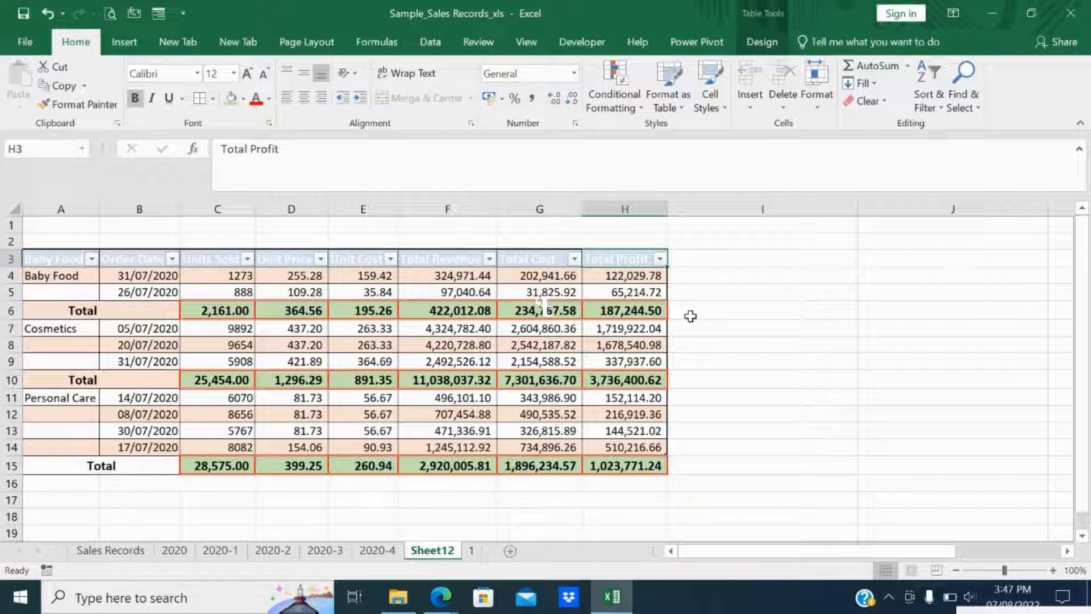
Step: Give the whole header row 3 a white fill and a white font colour
left_click(9, 257)
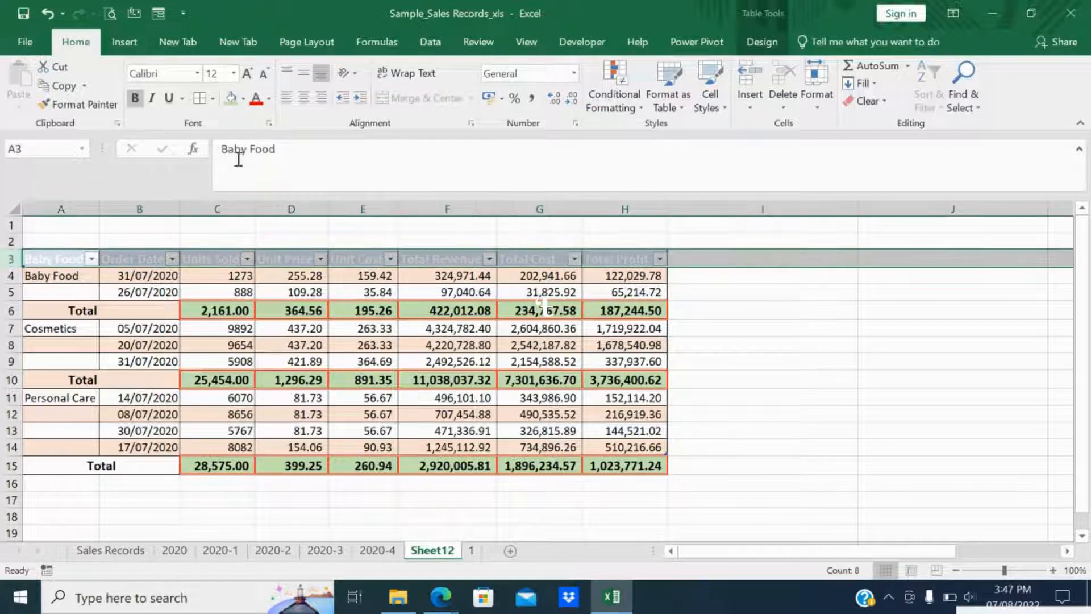
left_click(269, 100)
left_click(268, 150)
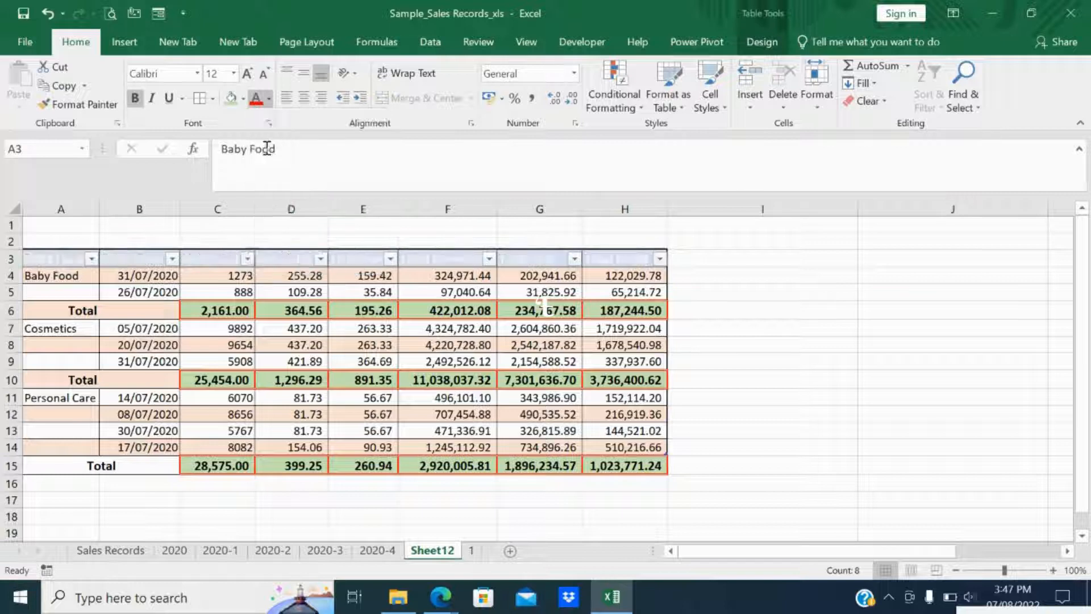
left_click(244, 98)
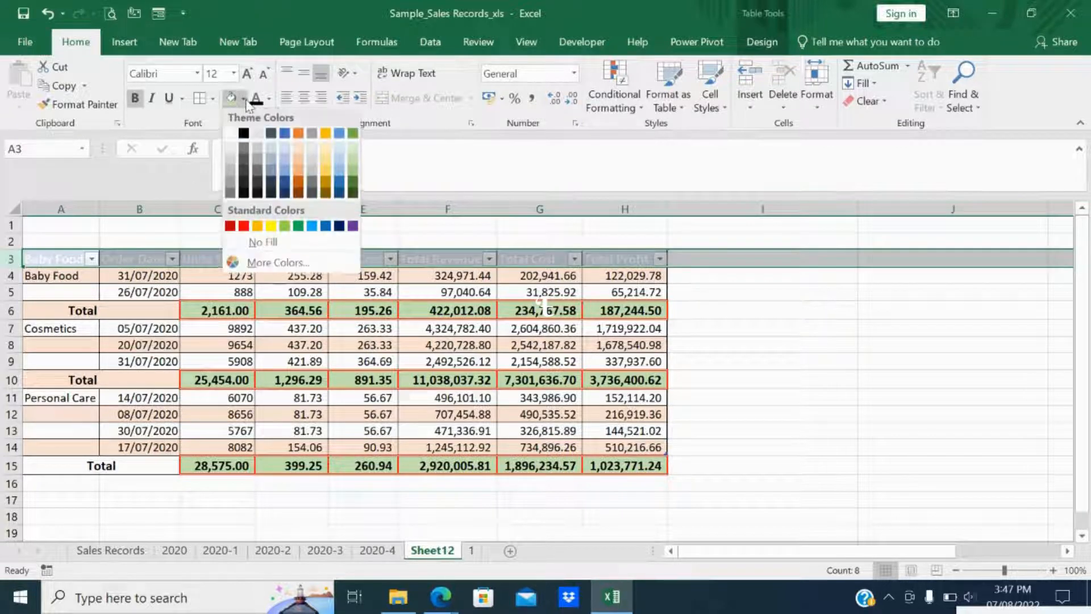
left_click(229, 134)
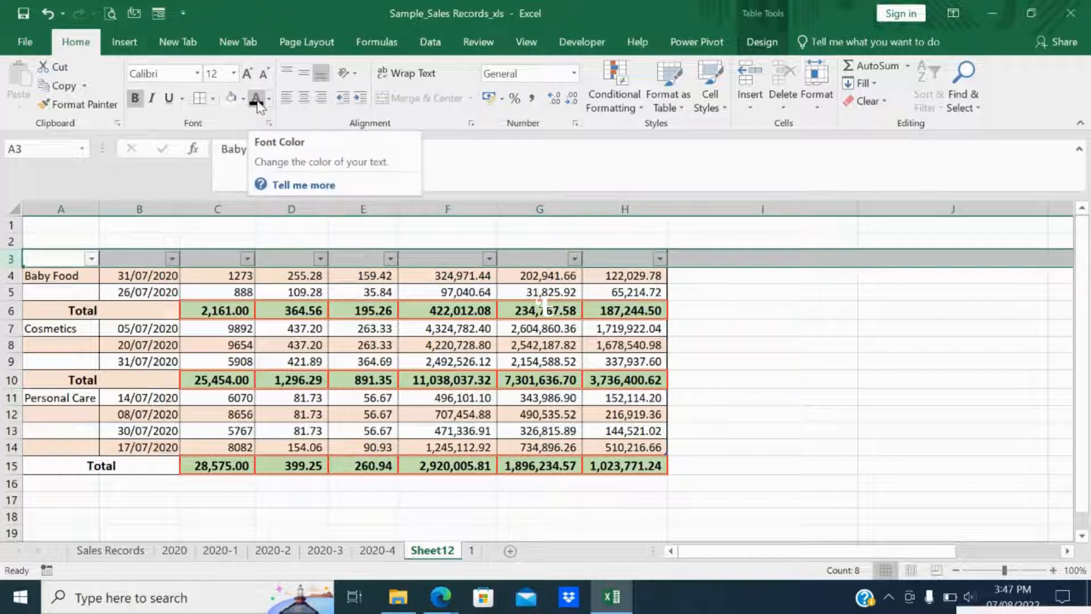
left_click(269, 99)
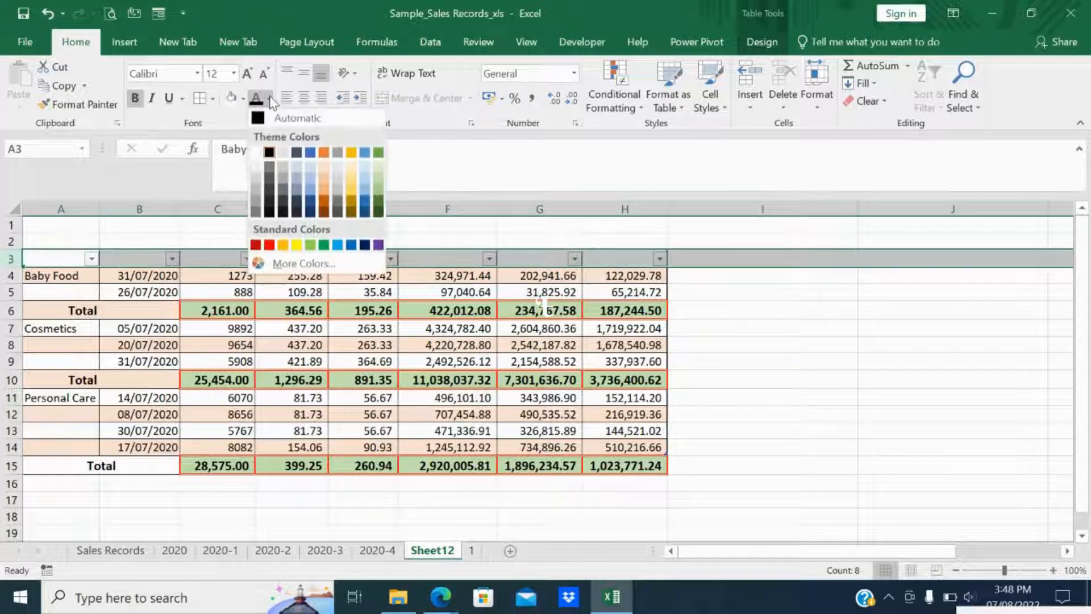
left_click(268, 153)
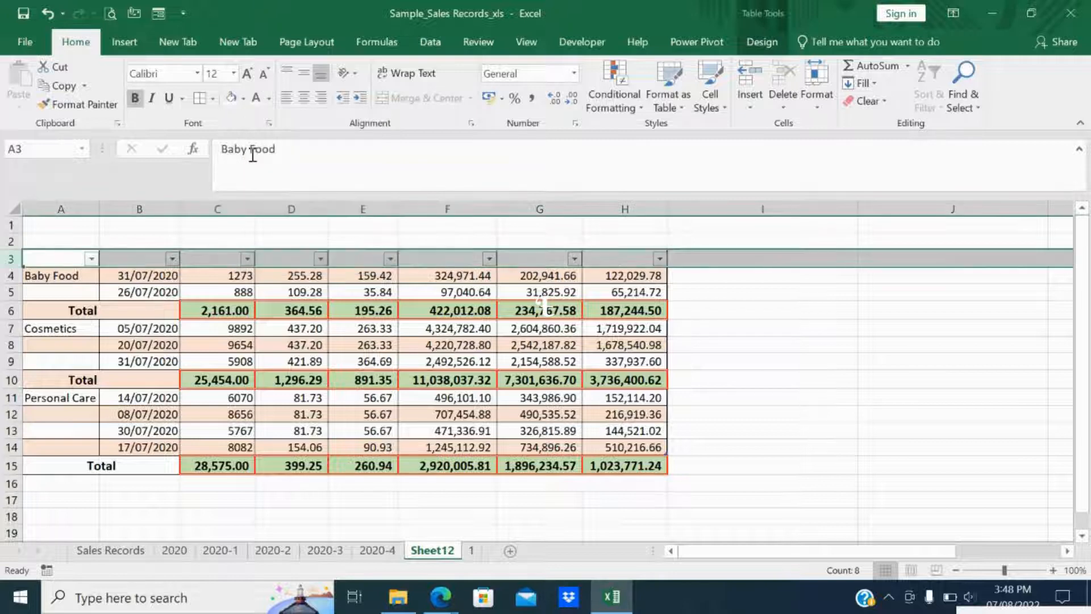
Step: Try a black fill across the whole of row 3
left_click(243, 99)
left_click(244, 134)
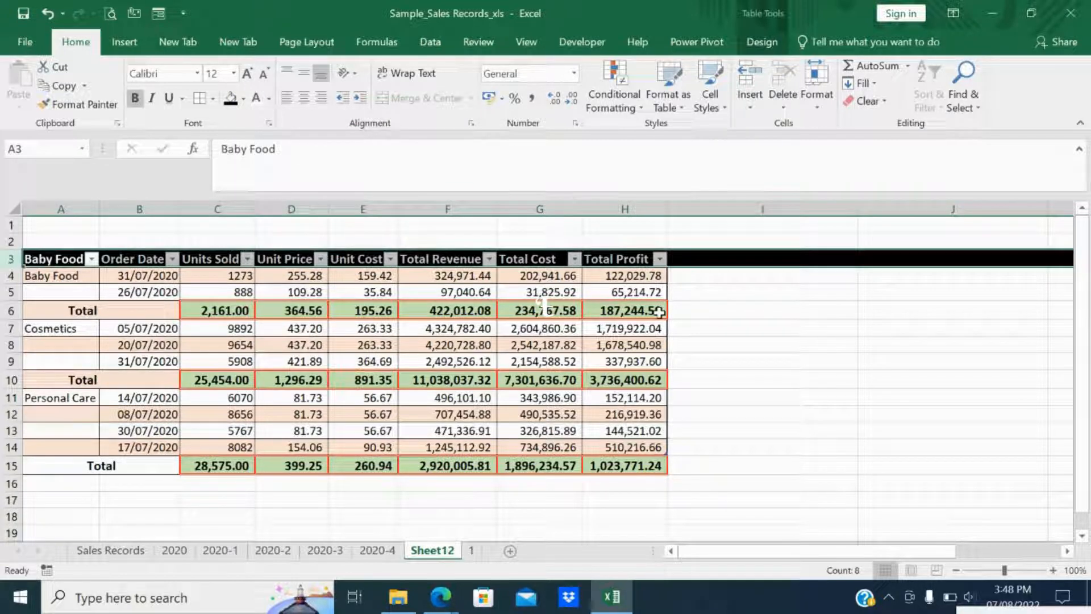
key("ctrl+z")
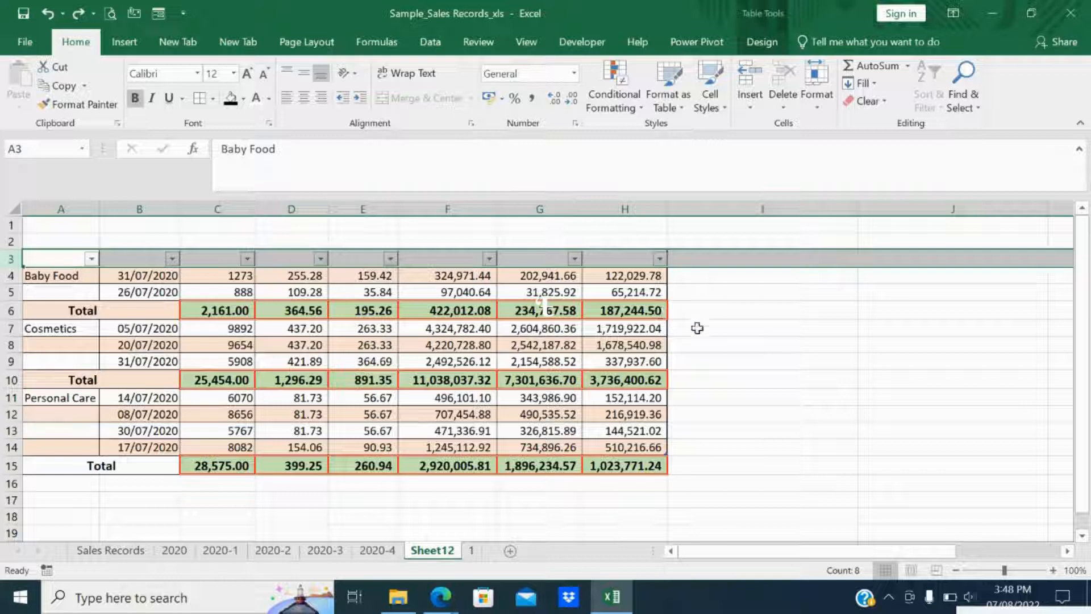
Step: Fill only the table's header cells A3:H3 with black
left_click(737, 358)
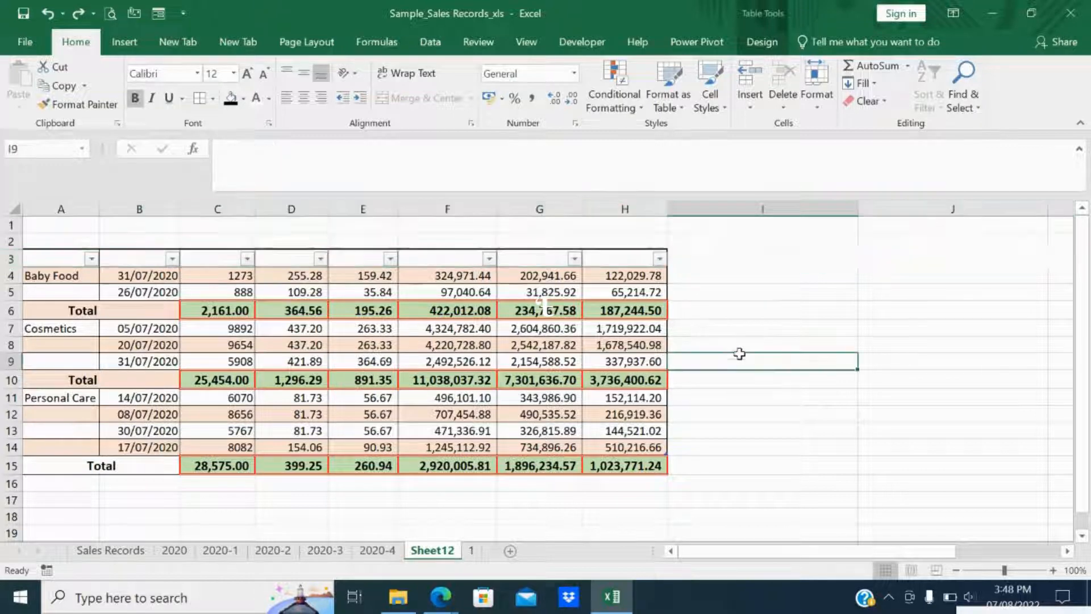
left_click(628, 250)
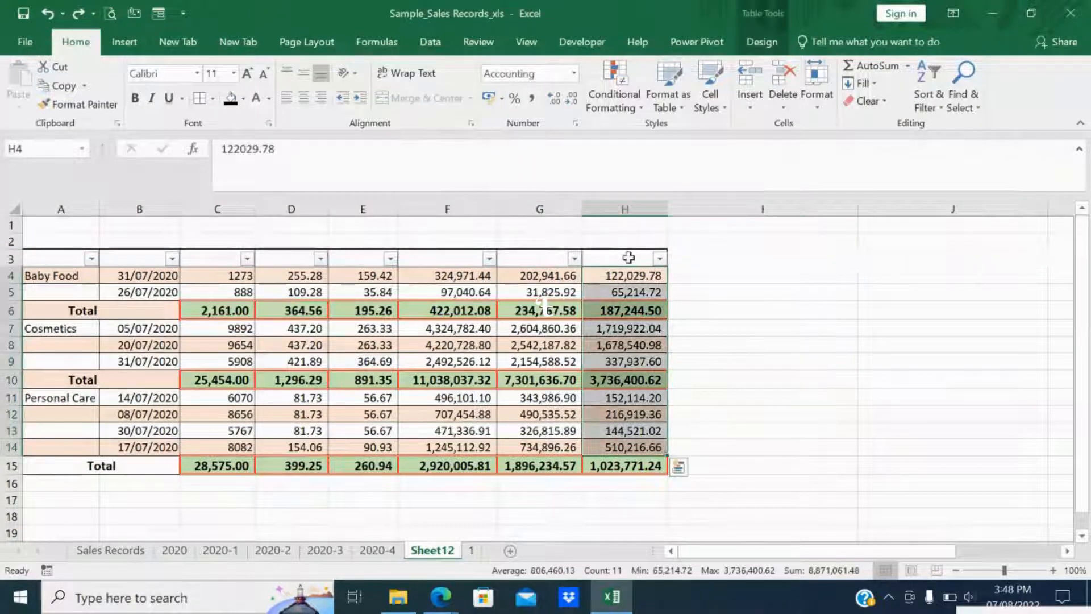
left_click(628, 258)
key("shift+Left")
key("shift+Left")
key("shift+Left")
key("shift+Left")
key("shift+Left")
key("shift+Left")
key("shift+Left")
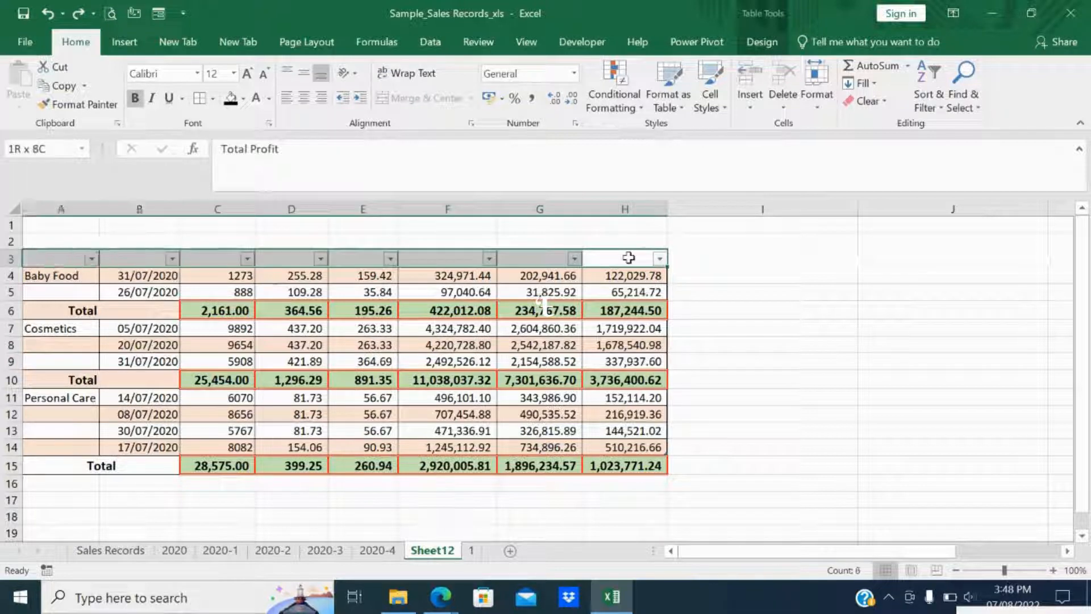
left_click(230, 99)
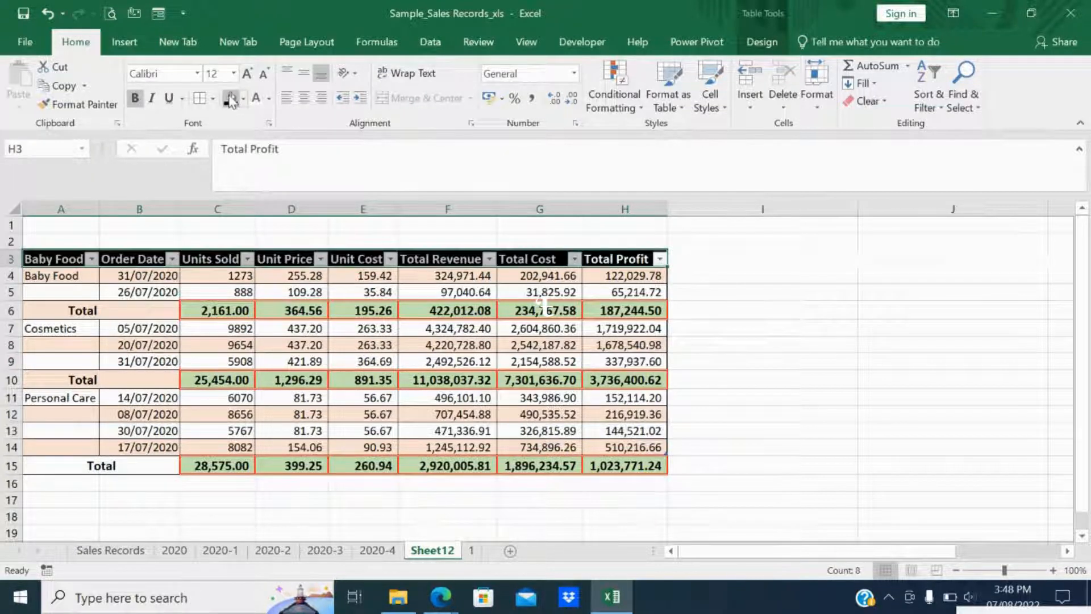
left_click(717, 309)
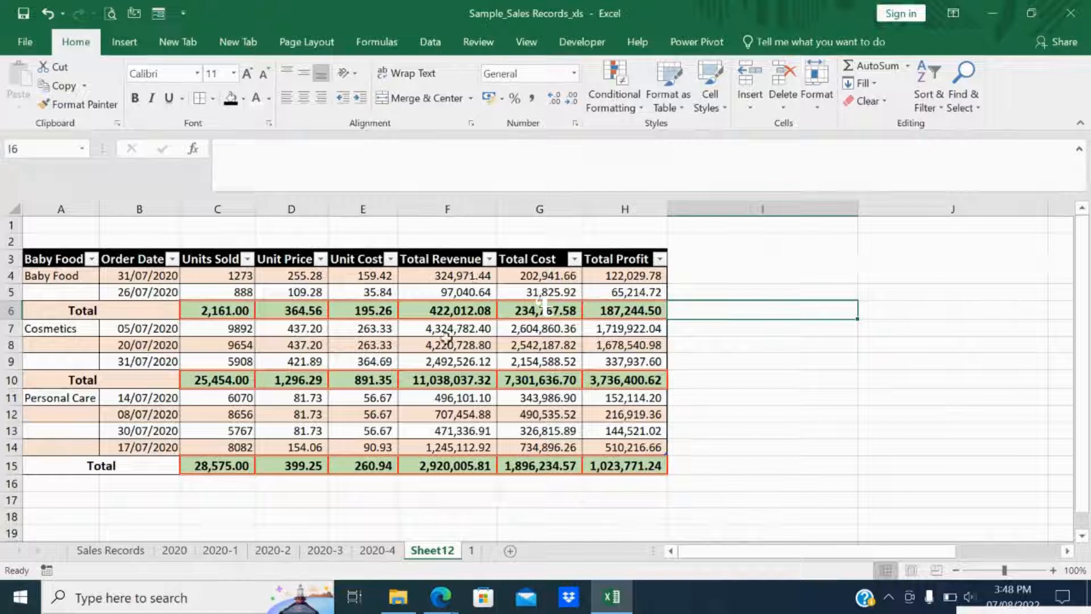
left_click(69, 259)
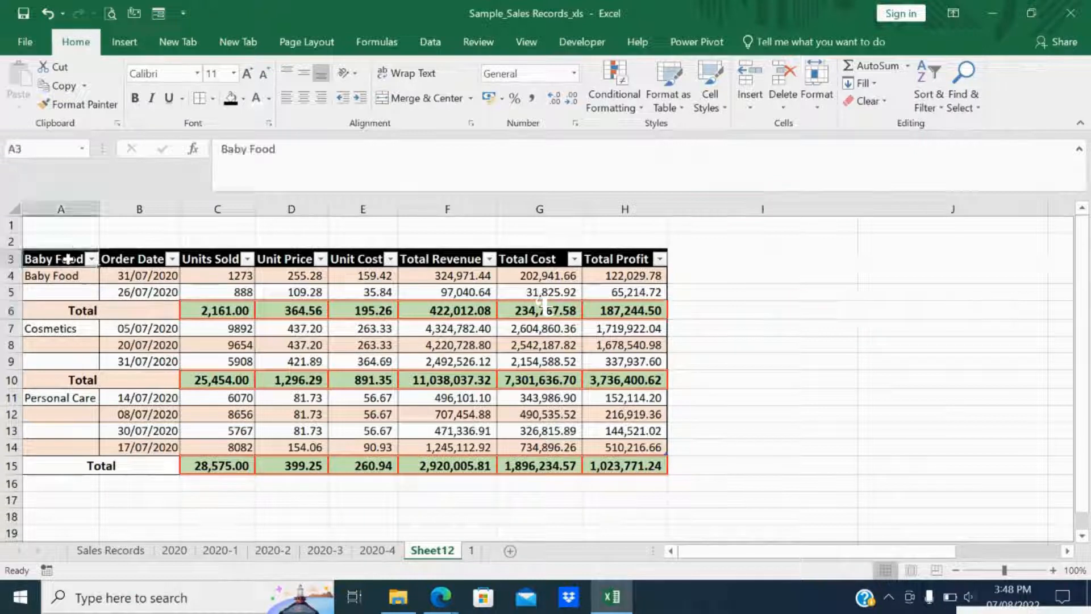
Step: Add thick purple borders to the table range A3:H15 along its left, top and bottom edges and on the inside vertical lines
key("shift+Right")
key("shift+Right")
key("shift+Right")
key("shift+Right")
key("shift+Right")
key("shift+Right")
key("shift+Right")
key("shift+Right")
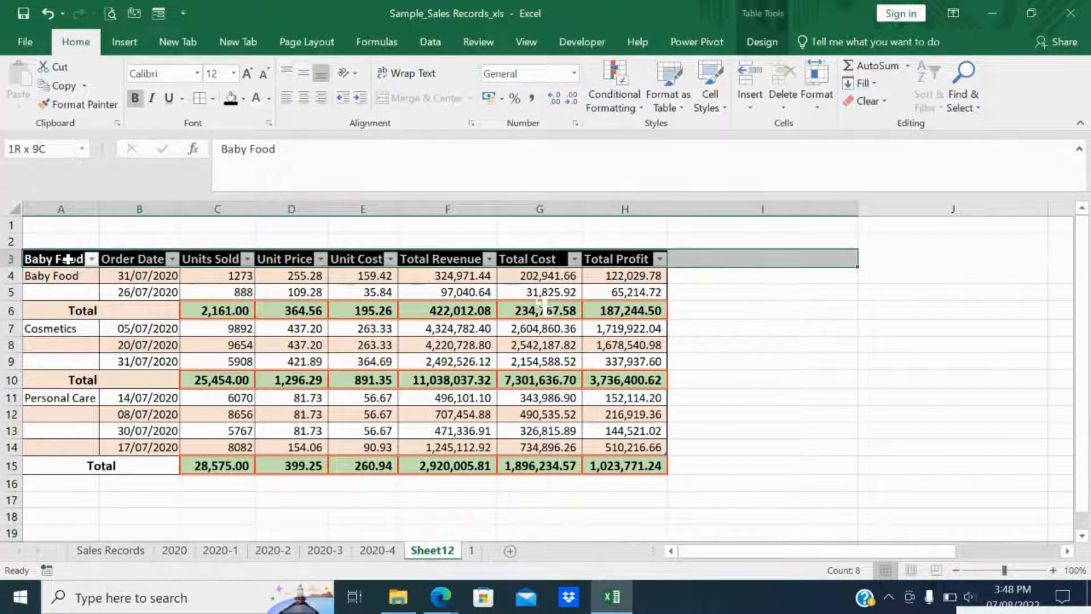
key("shift+Left")
key("shift+Left")
key("shift+Right")
key("shift+Down")
key("shift+Down")
key("shift+Down")
key("shift+Down")
key("shift+Down")
key("shift+Down")
key("shift+Down")
key("shift+Down")
key("shift+Down")
key("shift+Down")
key("shift+Down")
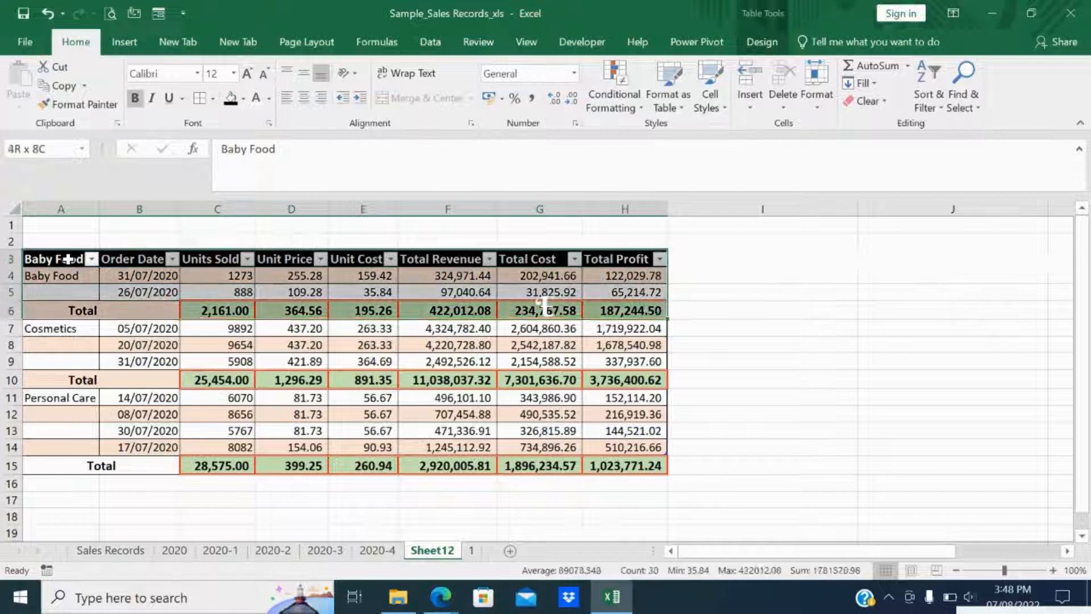
key("shift+Down")
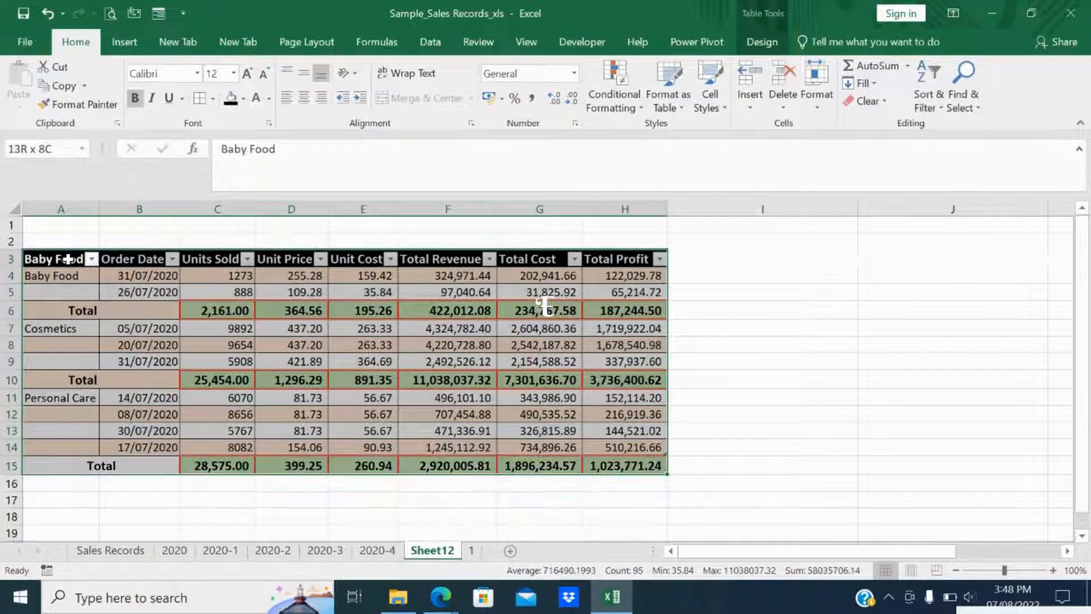
left_click(212, 98)
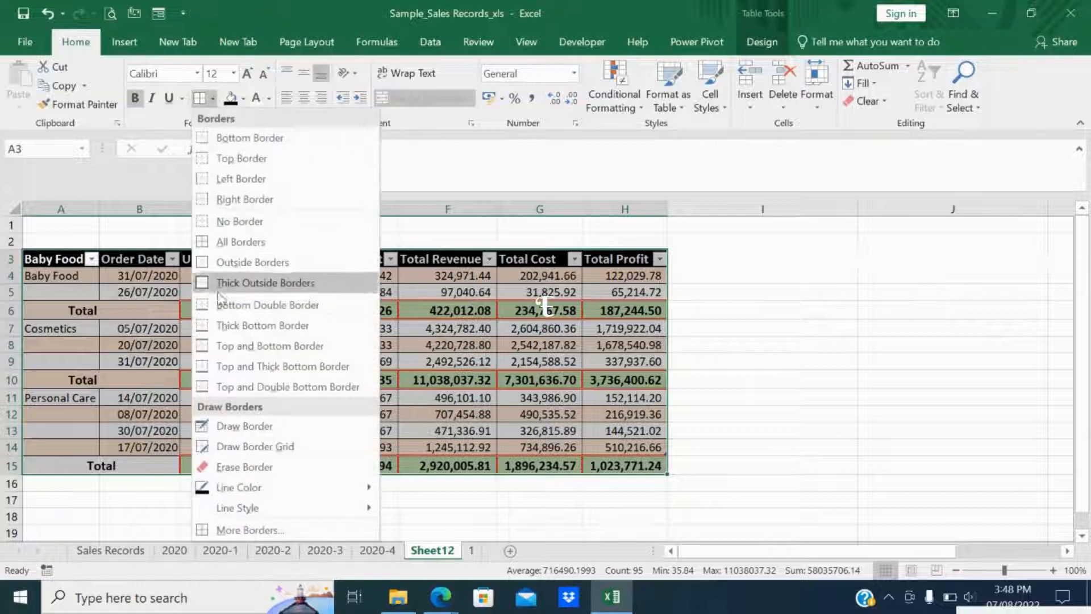
left_click(220, 530)
left_click(468, 250)
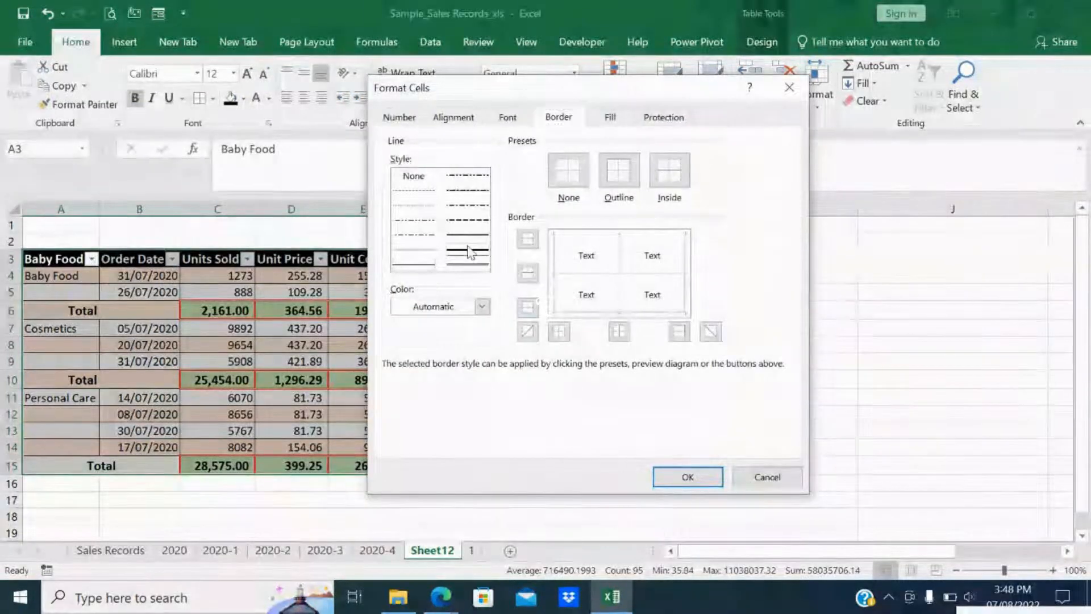
left_click(483, 308)
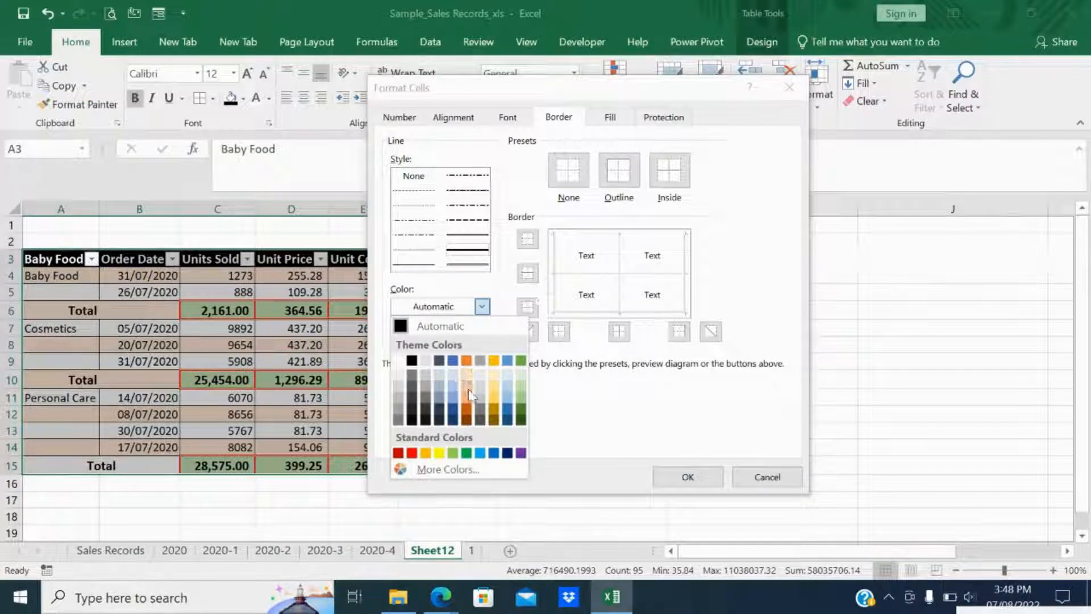
left_click(521, 453)
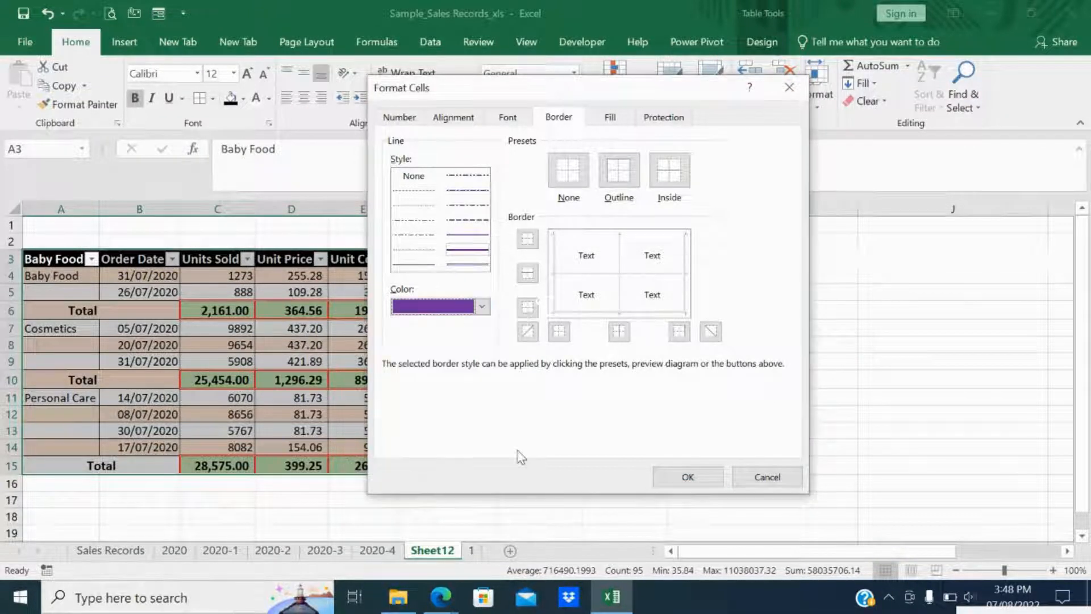
left_click(554, 284)
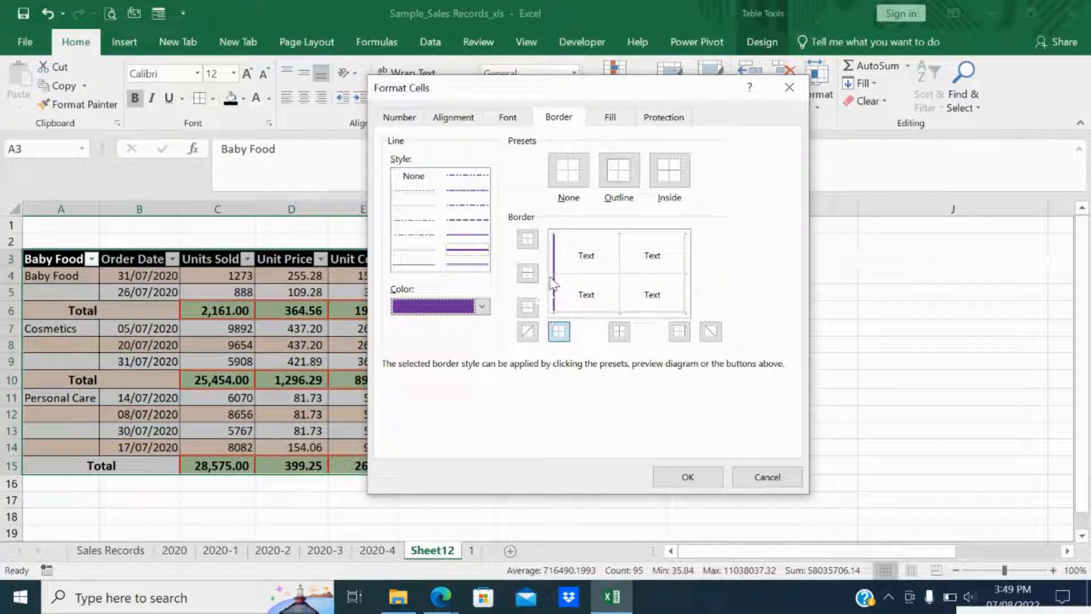
left_click(593, 234)
left_click(620, 280)
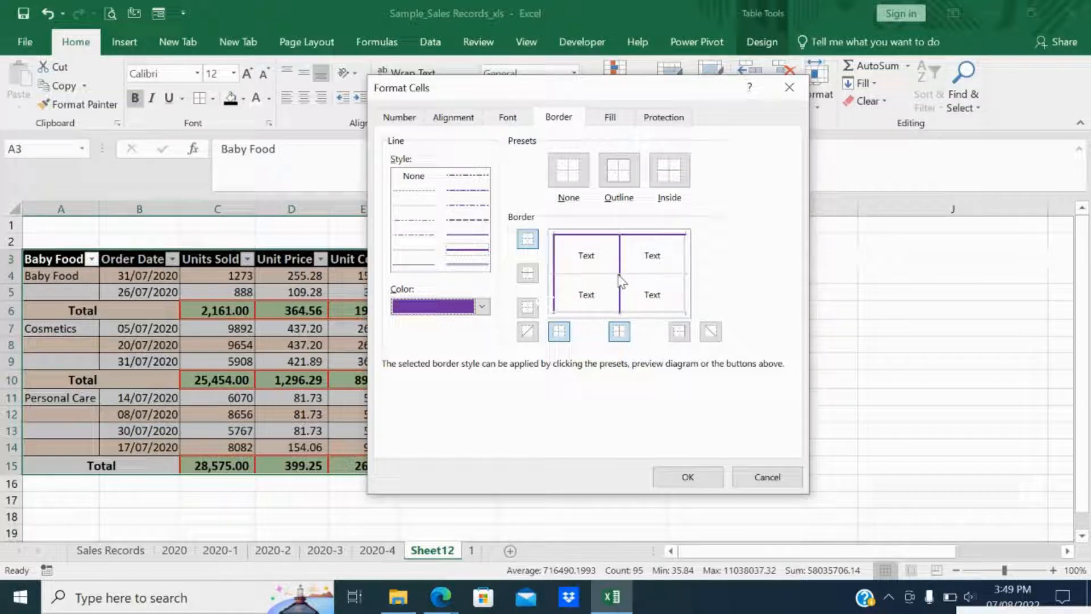
left_click(613, 312)
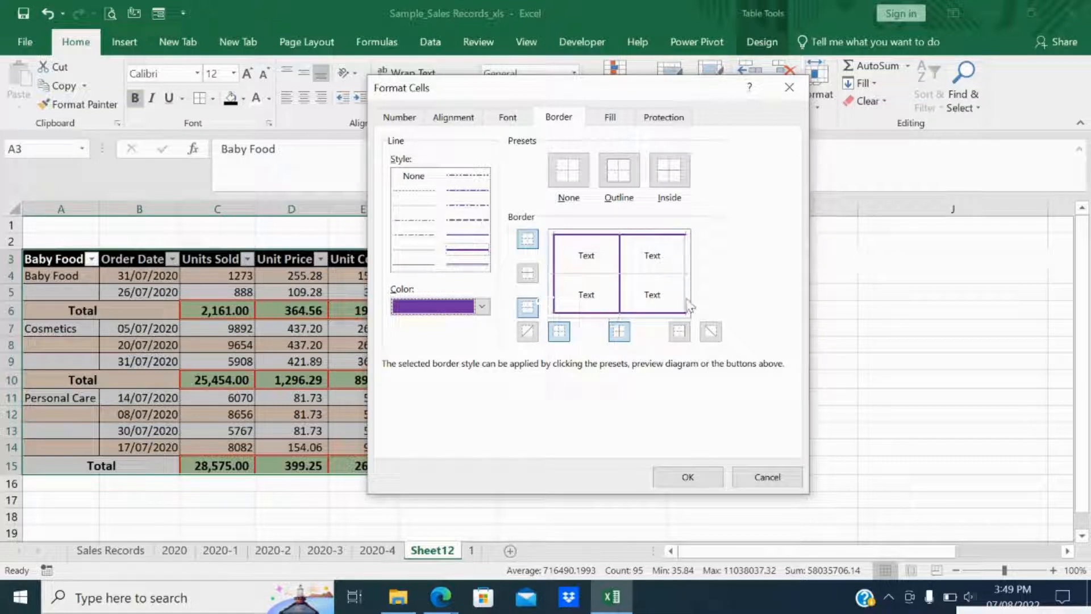
left_click(688, 475)
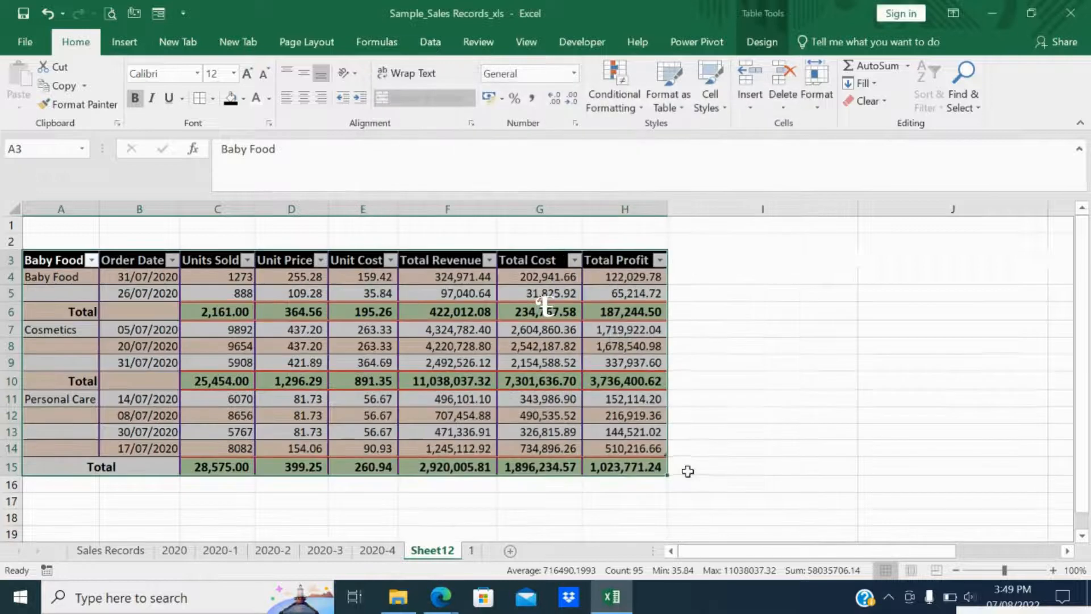
left_click(750, 406)
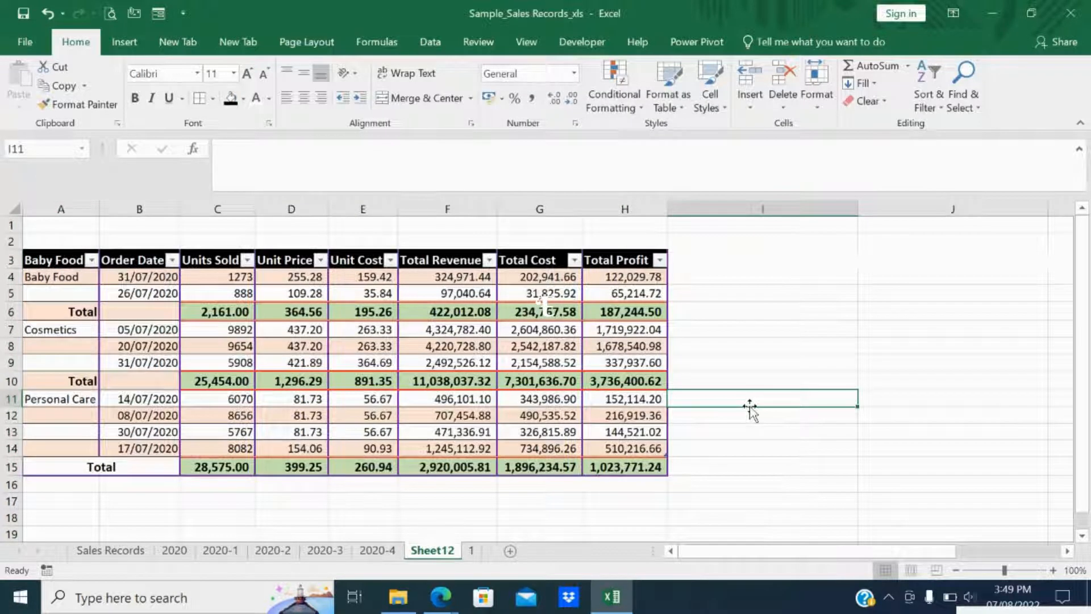